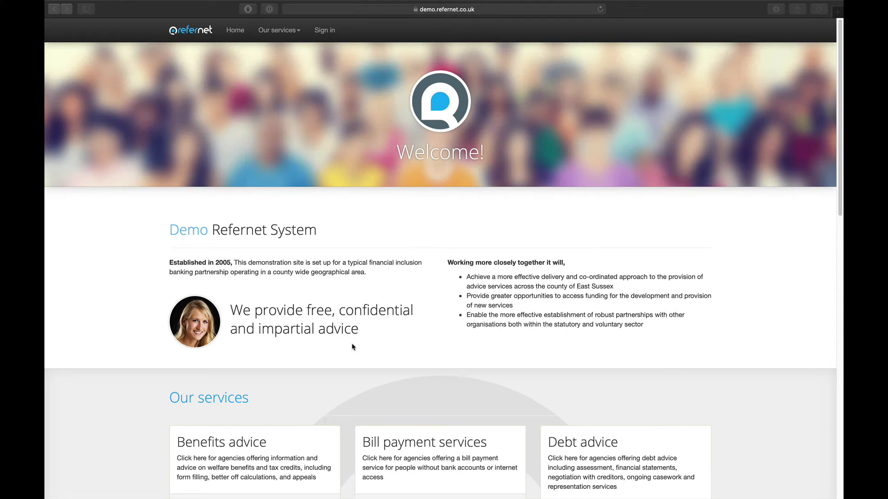
- Sign in with the Shelter agency username and password to reach the dashboard
click(321, 31)
click(324, 32)
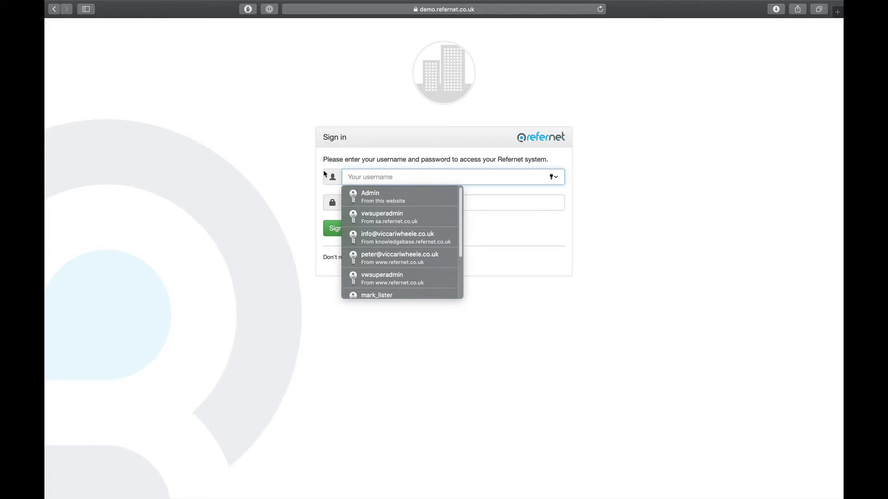
text(ShelterSimon)
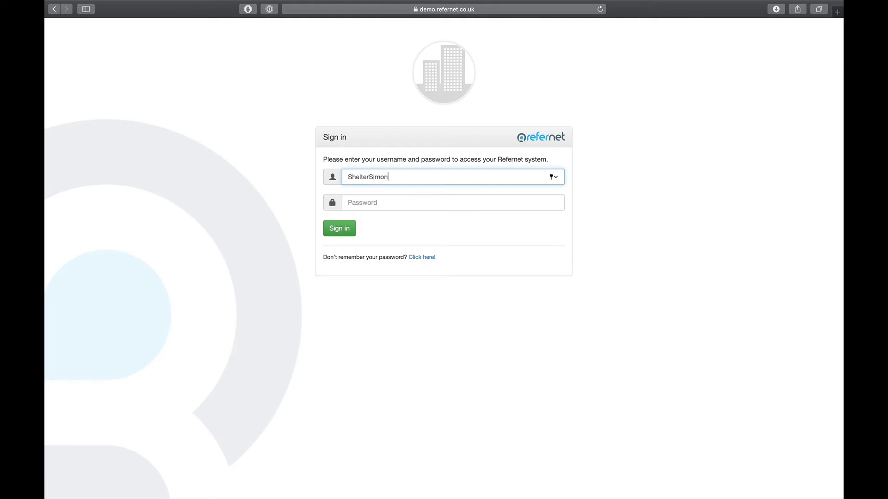
key(Tab)
text(••••)
key(Return)
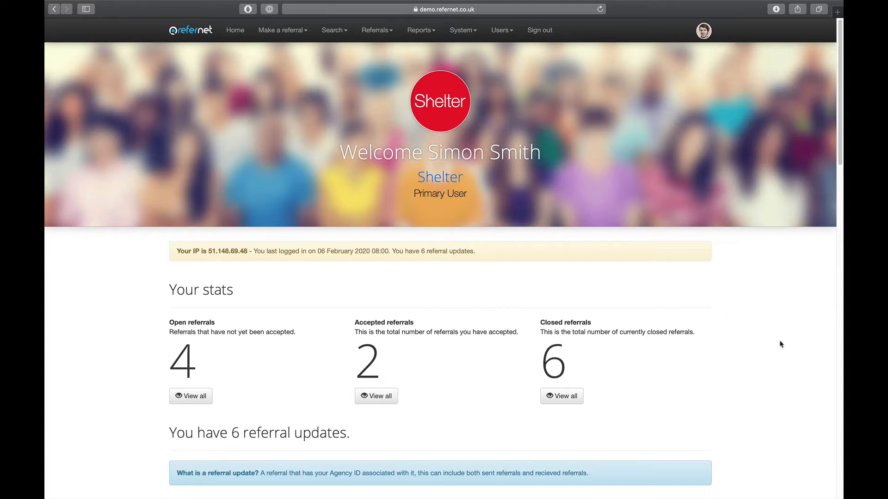
- Review the six referral updates on the dashboard, then open the Make a referral menu
scroll(792, 369, down, 5)
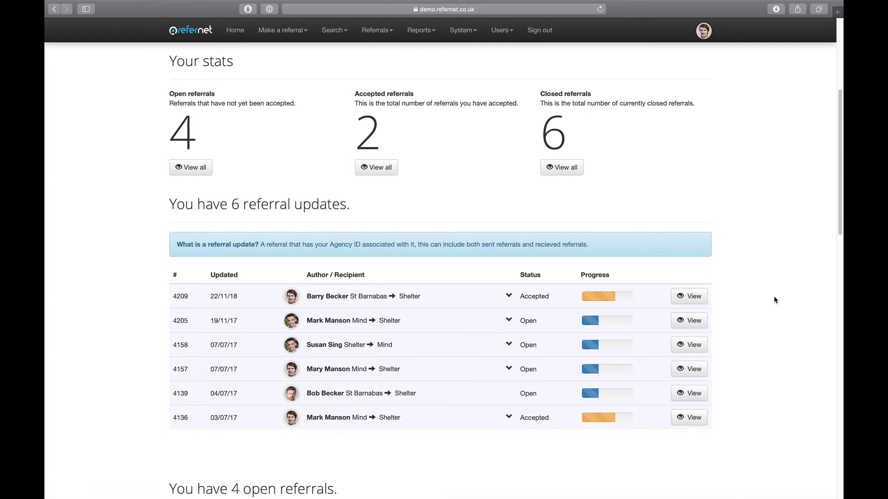
scroll(776, 300, up, 5)
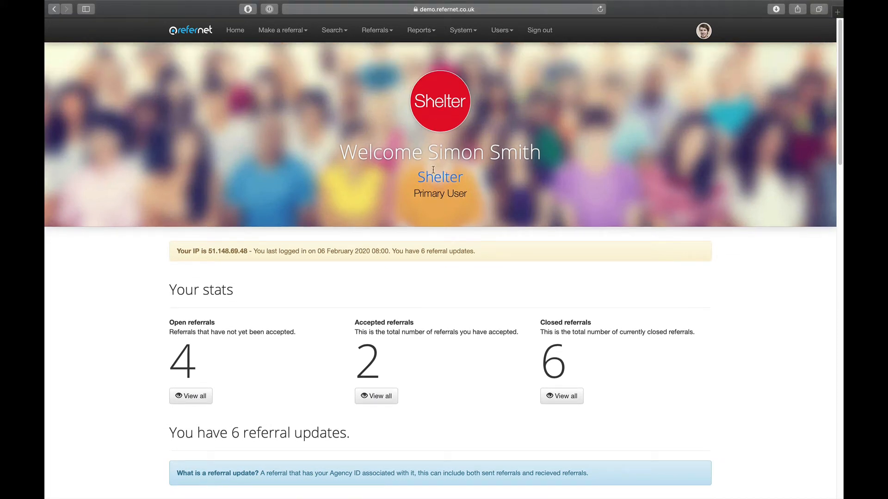
click(286, 31)
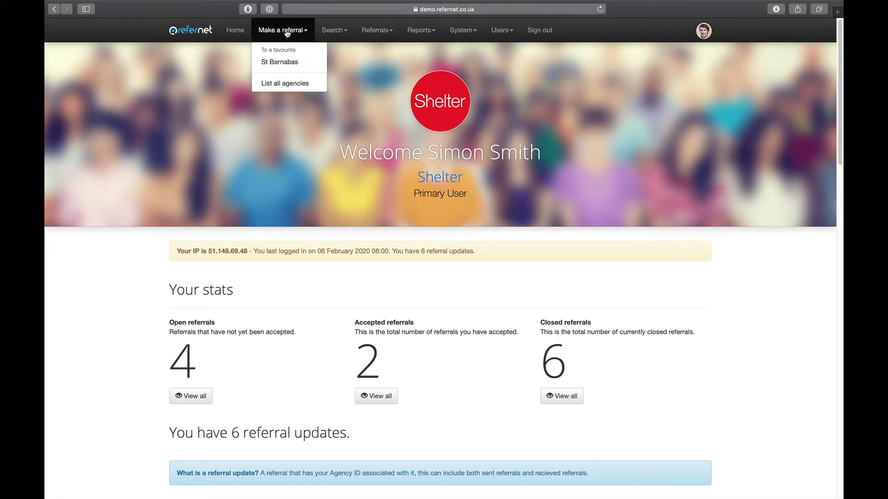
- From List all agencies, open Mind's details and read through its profile
click(288, 85)
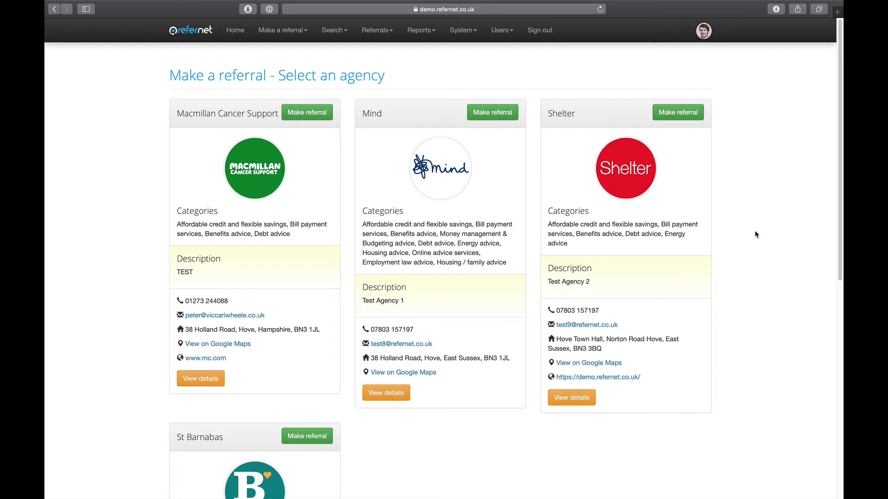
scroll(383, 391, down, 1)
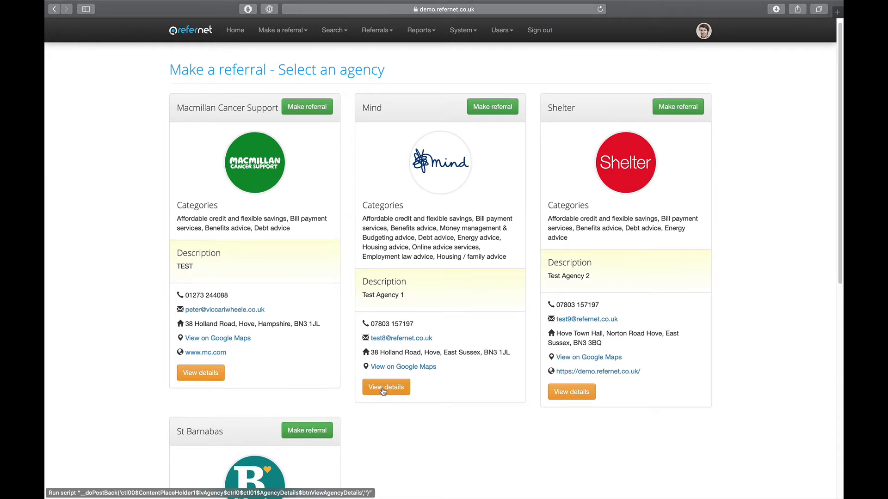
click(382, 392)
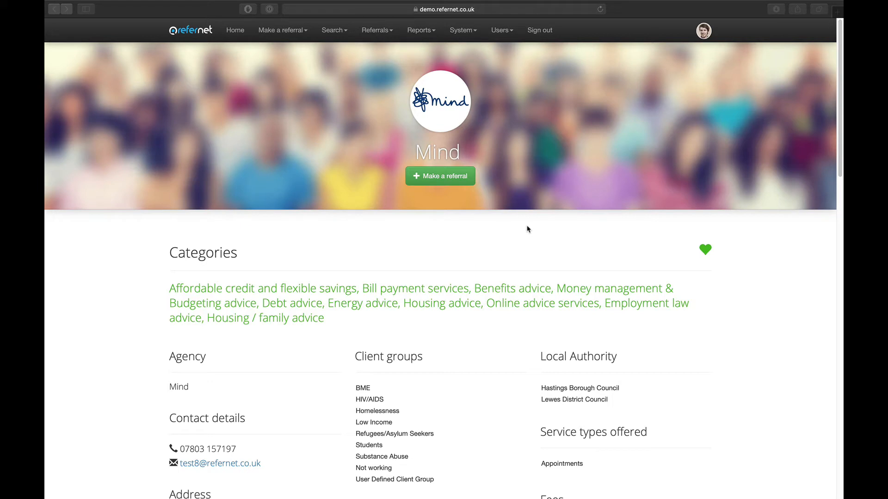
click(541, 230)
scroll(543, 233, down, 2)
scroll(543, 233, down, 3)
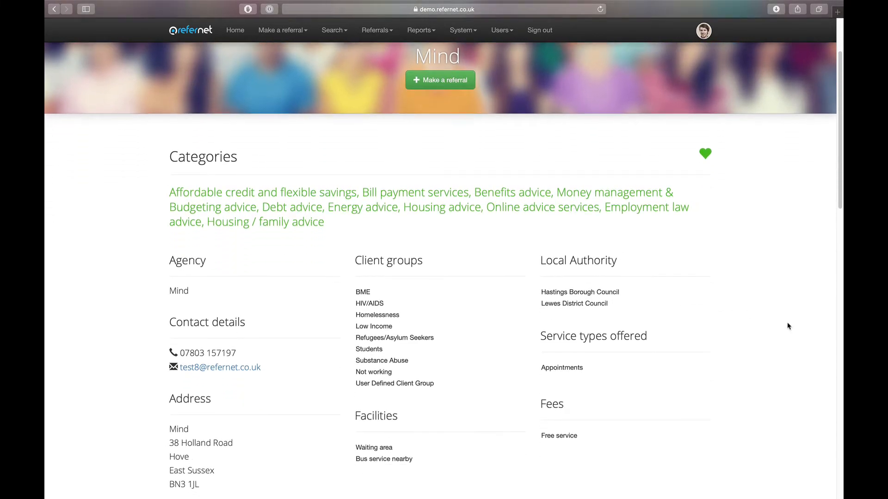
scroll(790, 329, down, 5)
scroll(790, 344, down, 5)
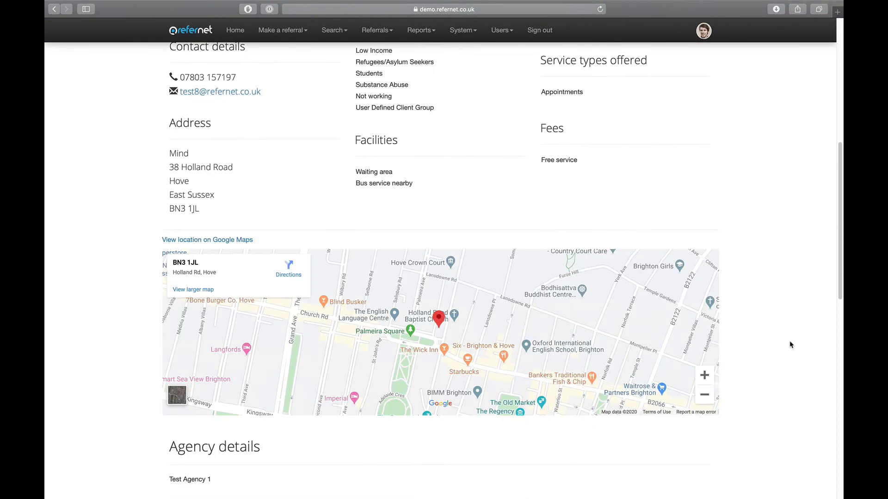
scroll(790, 344, down, 1)
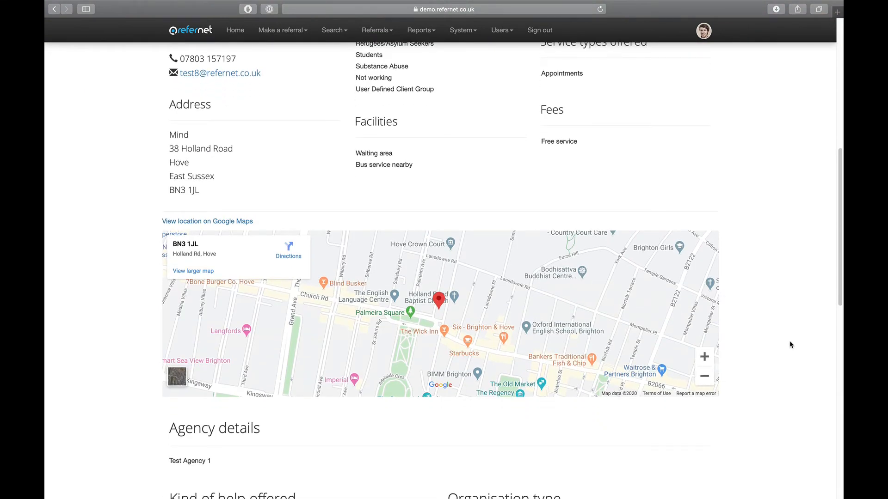
scroll(790, 345, down, 1)
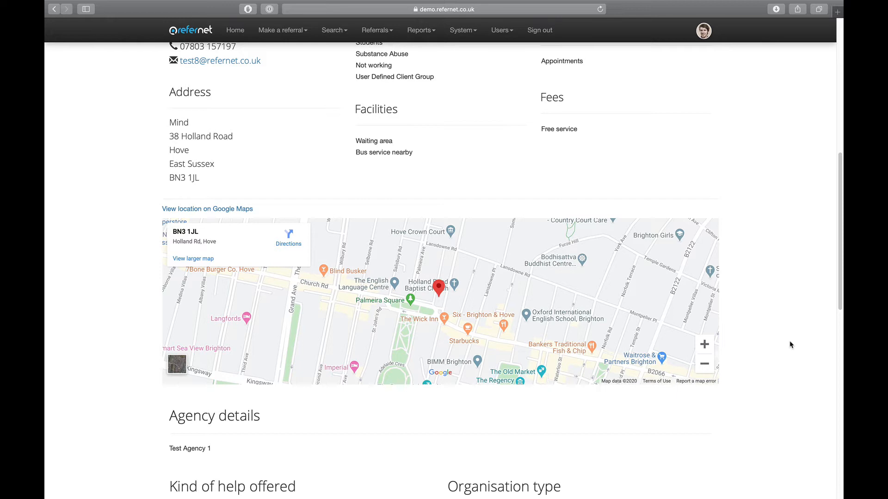
scroll(790, 345, down, 3)
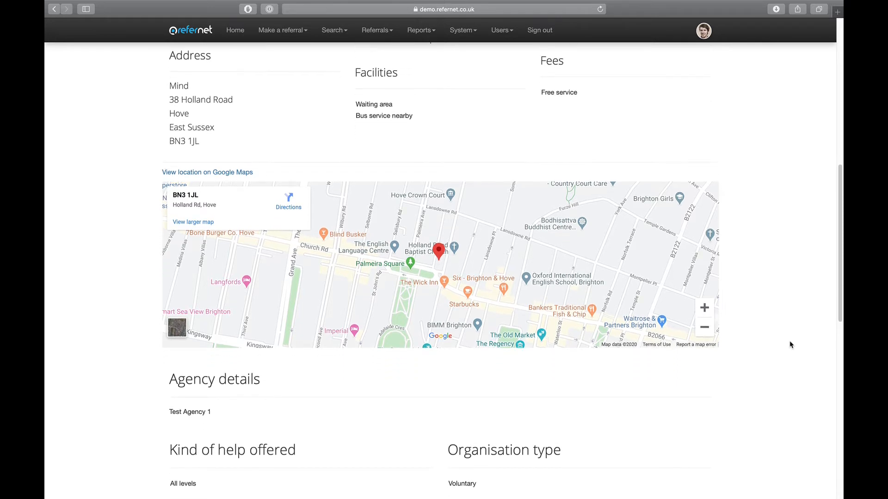
scroll(781, 366, down, 1)
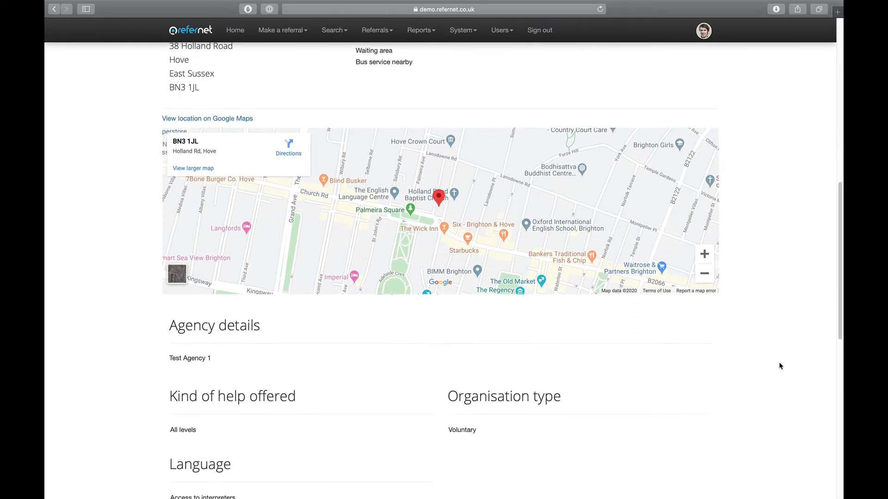
scroll(780, 366, down, 10)
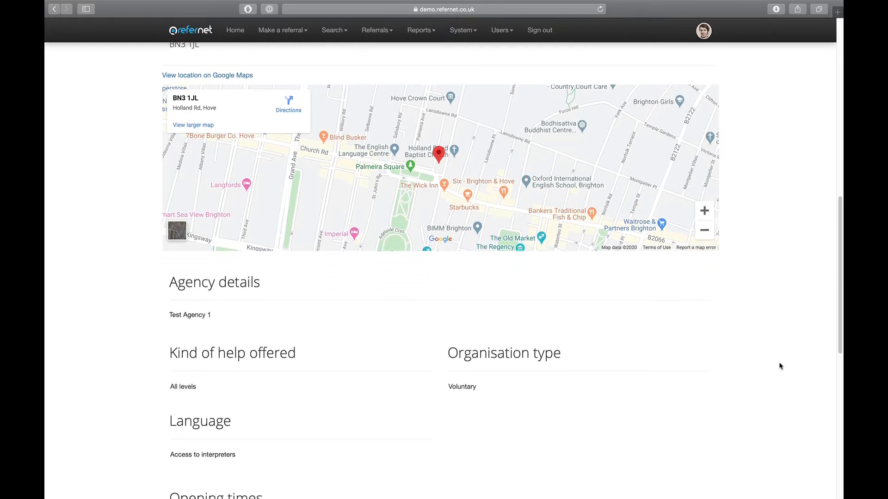
scroll(776, 351, down, 1)
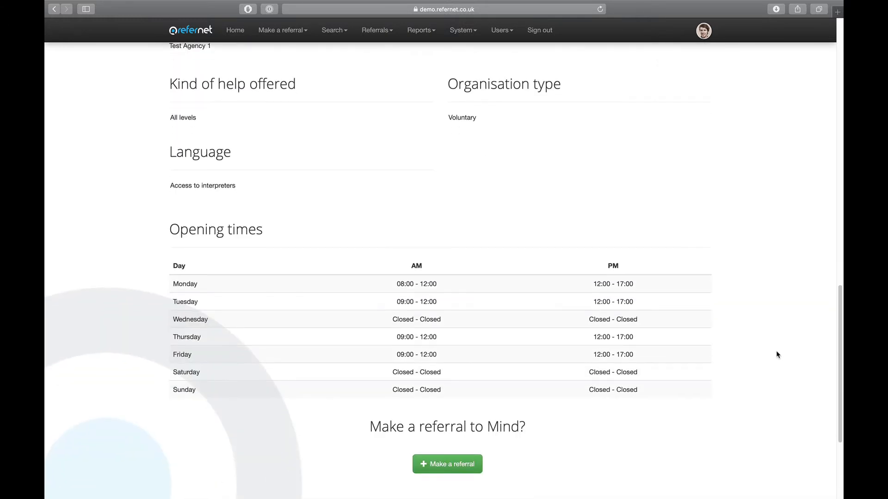
scroll(776, 352, up, 10)
scroll(776, 342, up, 15)
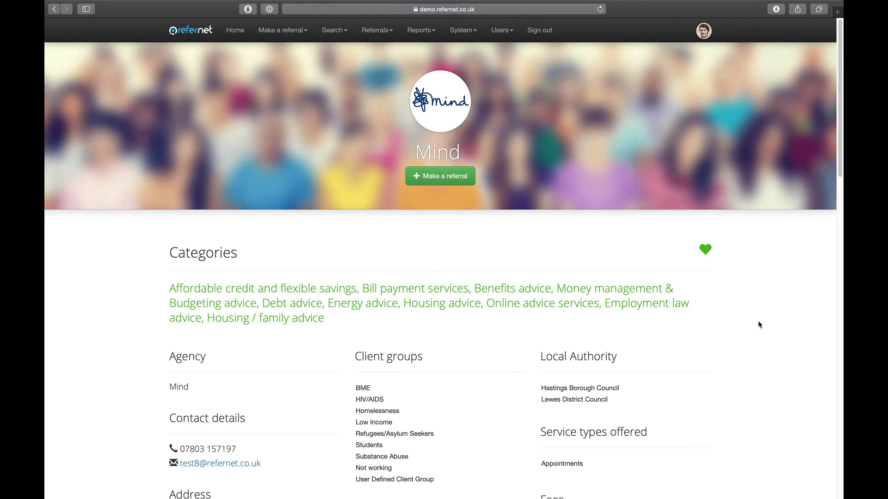
- Glance at the system settings menu, dismiss it, and bring up the Search menu
click(470, 33)
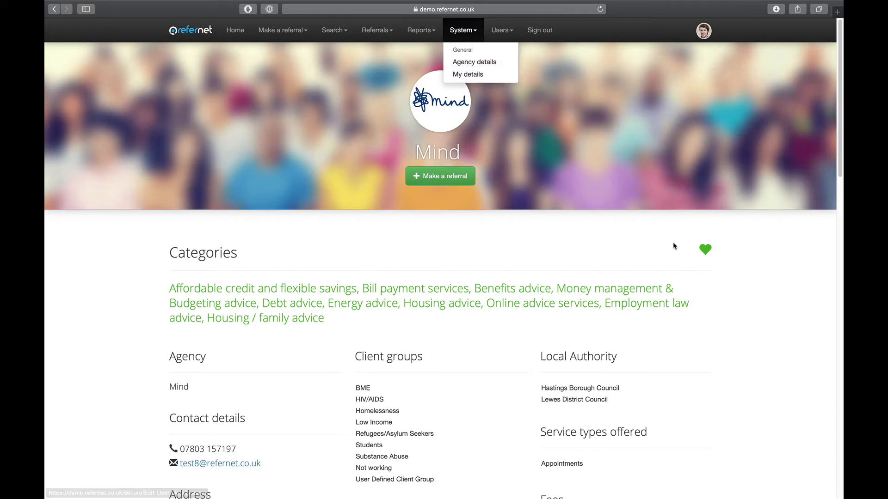
click(747, 287)
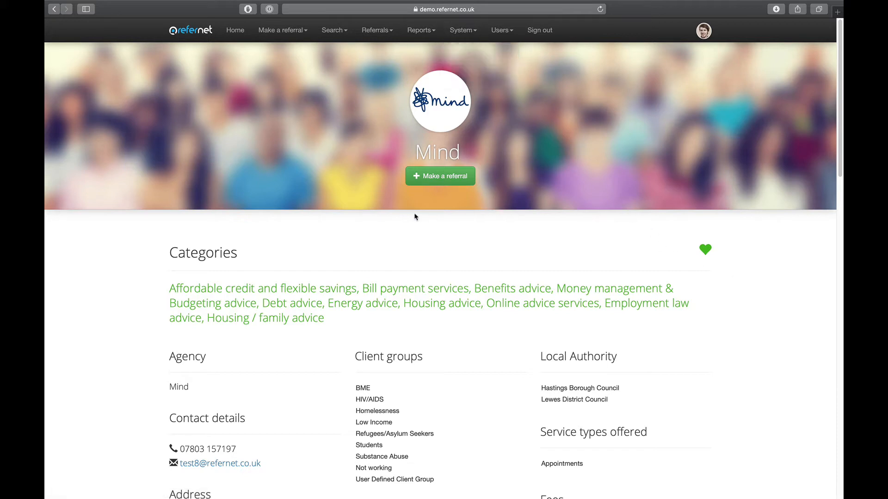
click(334, 30)
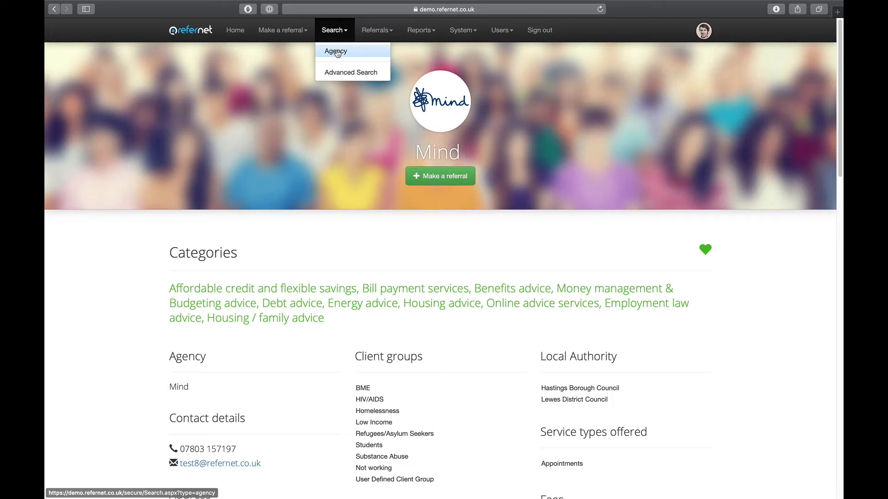
- Run an agency search for 'debt', returning Mind and Shelter
click(336, 53)
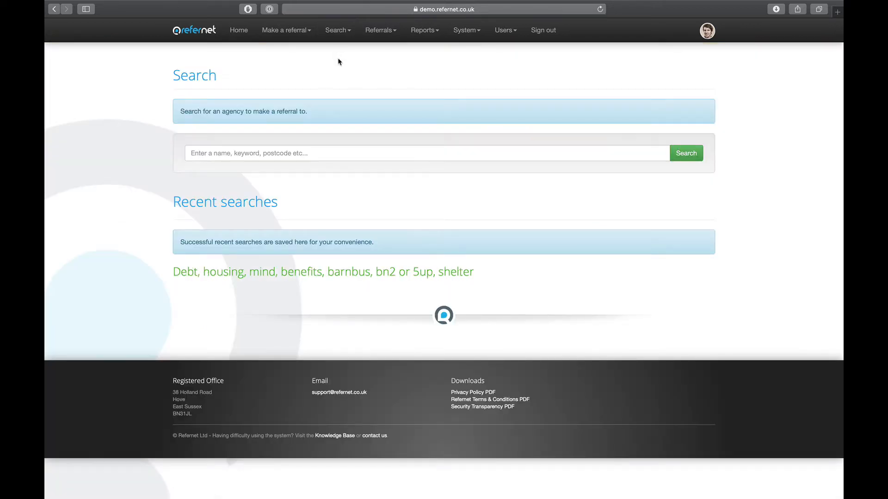
click(300, 150)
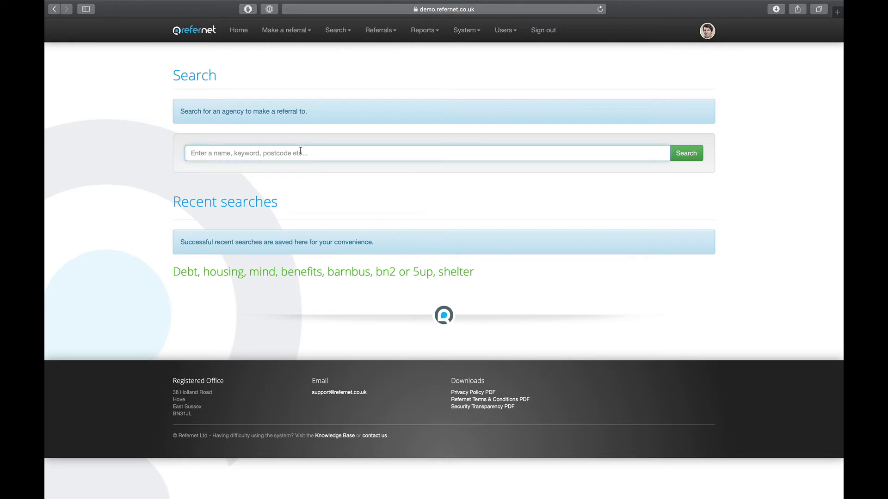
text(debt)
click(686, 156)
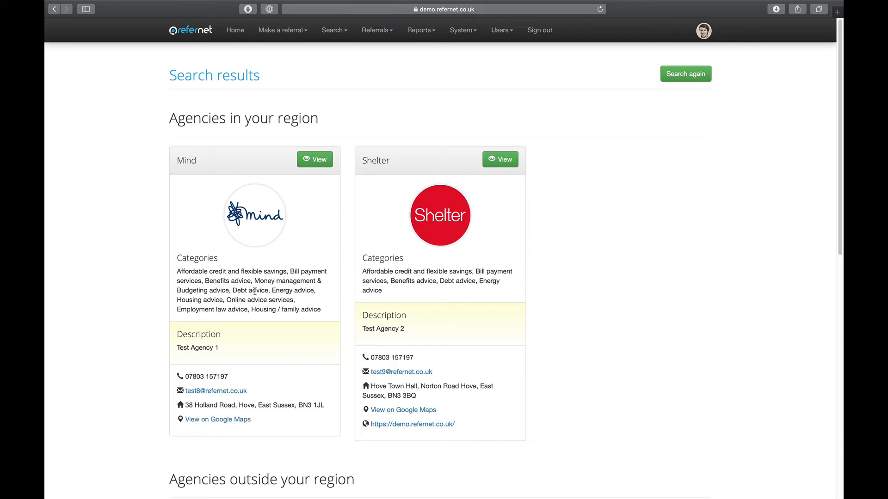
- Open Mind from the results, add it to favourites, and view the favourites list
click(316, 160)
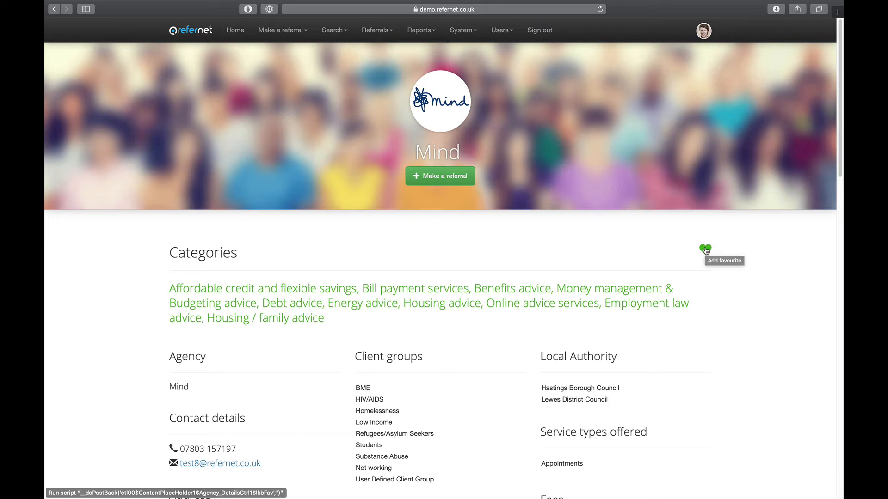
click(706, 250)
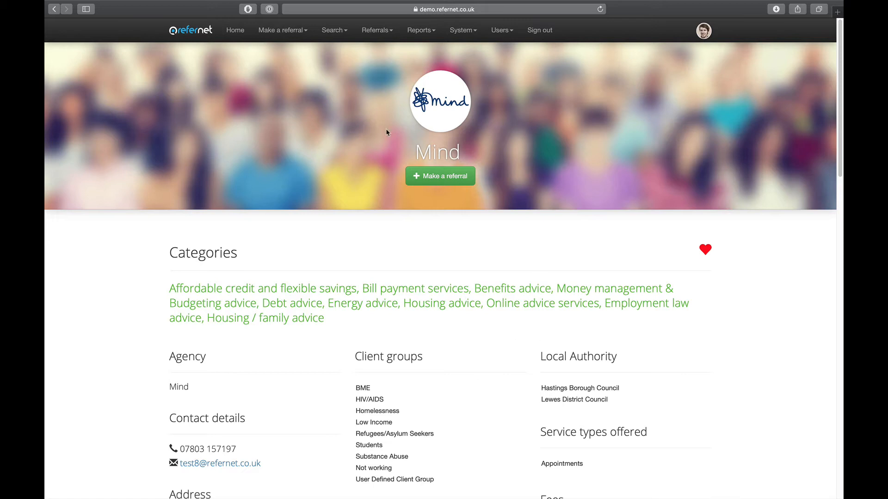
click(296, 33)
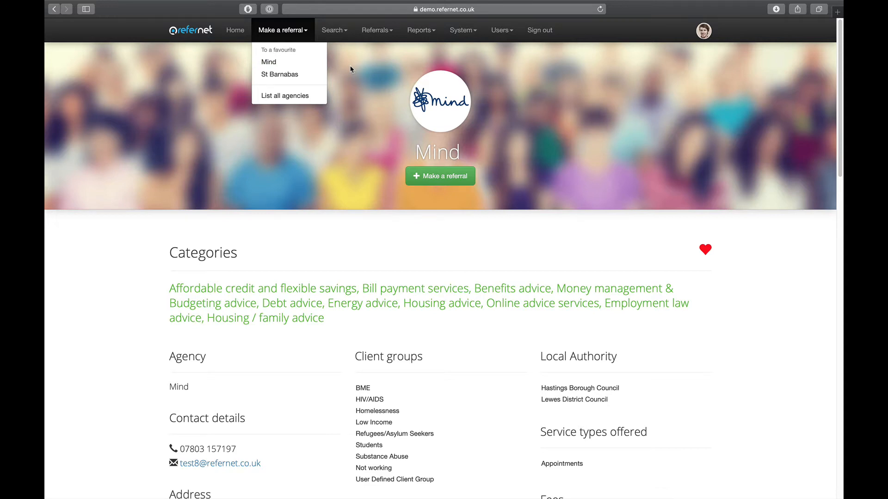
- Start a referral to Mind with title Mrs and the client's first name, surname and phone
click(267, 65)
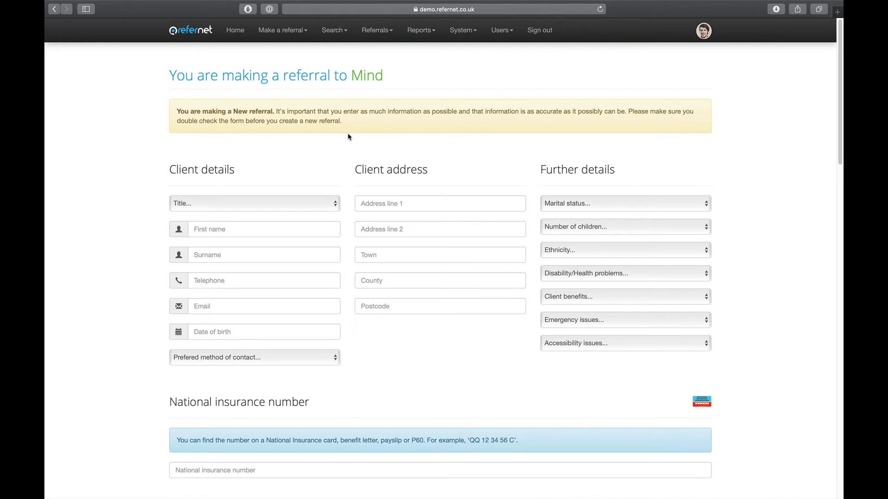
click(334, 209)
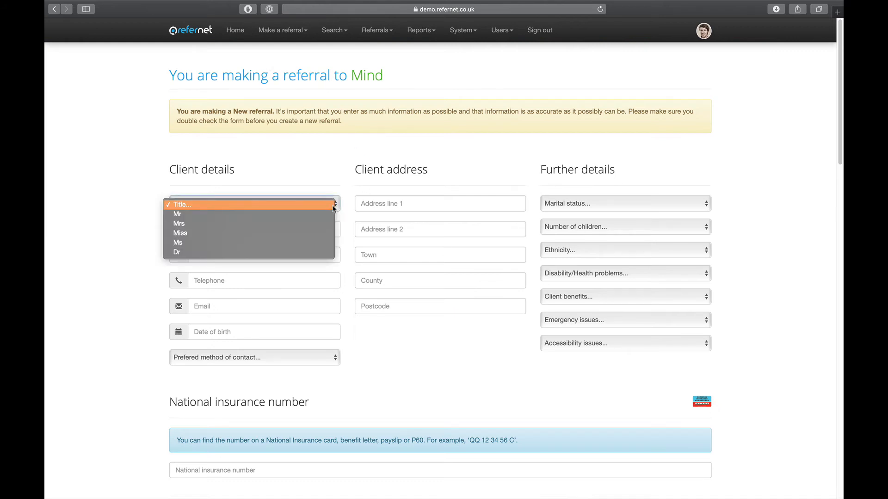
click(328, 214)
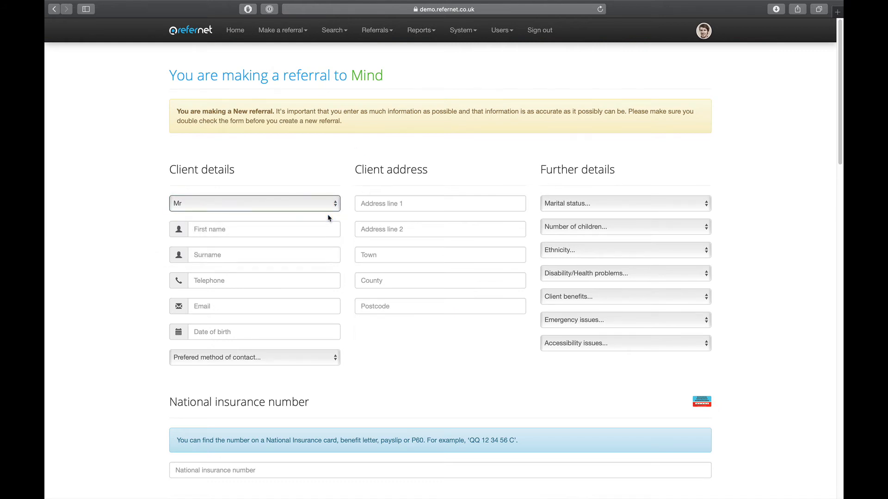
click(329, 206)
click(331, 221)
click(319, 228)
key(Tab)
click(299, 282)
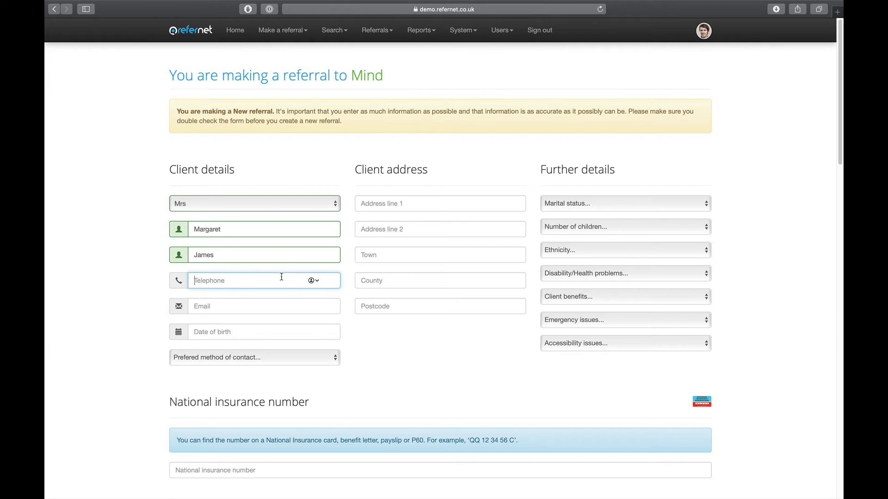
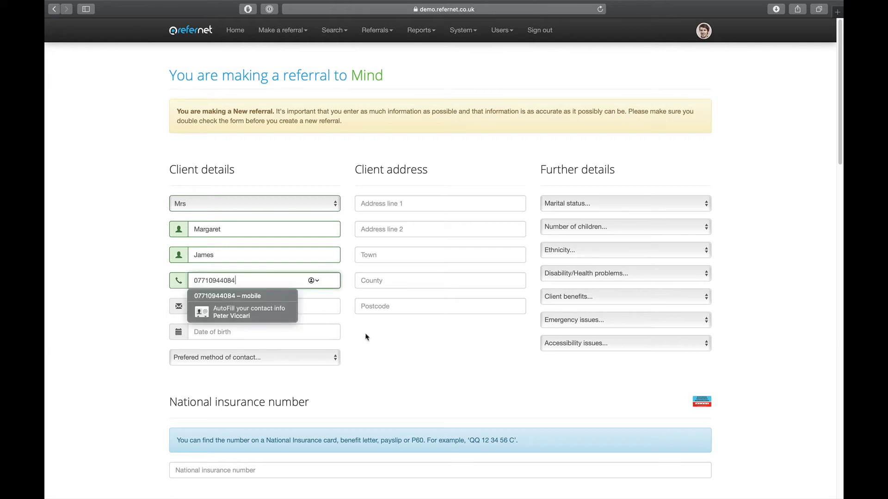
- Set the client's date of birth with the calendar picker
click(327, 329)
double_click(216, 217)
click(194, 214)
click(194, 214)
click(244, 237)
click(245, 291)
click(260, 248)
click(369, 365)
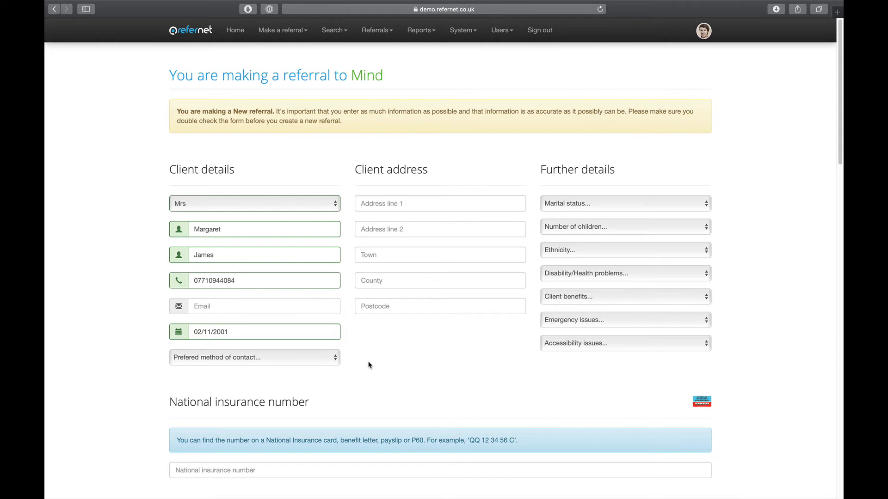
- Choose Telephone as preferred contact method and Single as marital status
click(337, 361)
click(328, 368)
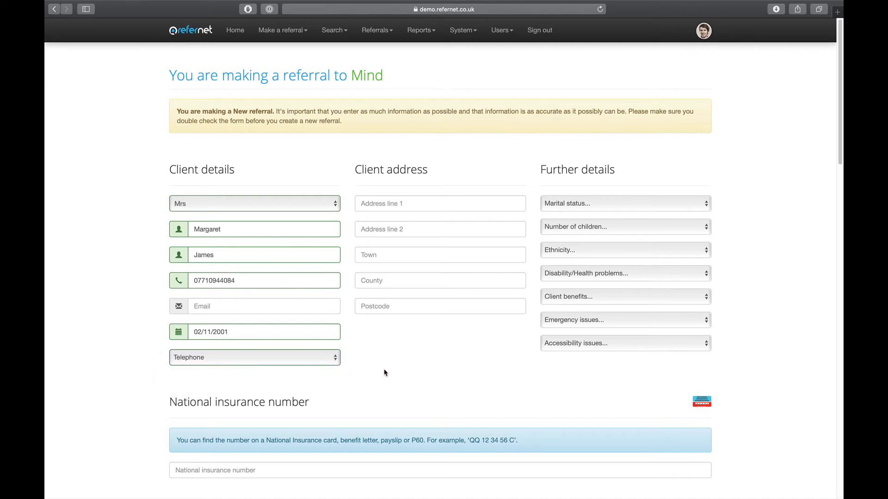
click(563, 204)
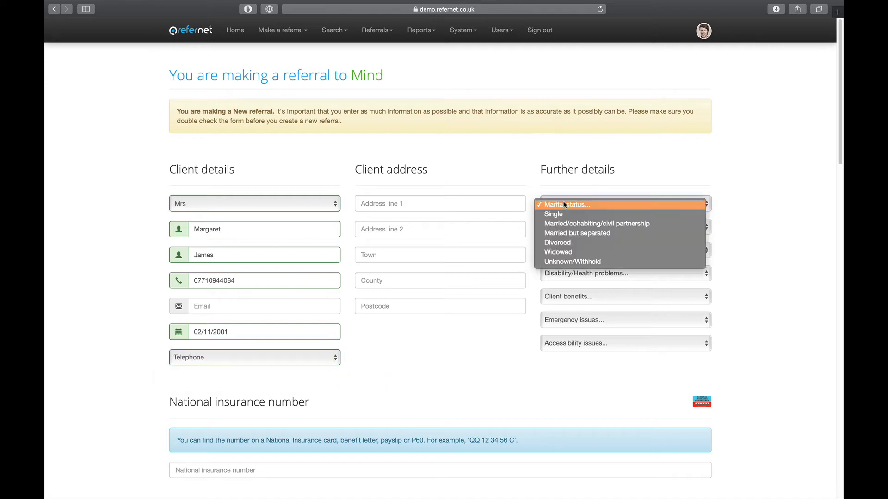
click(564, 212)
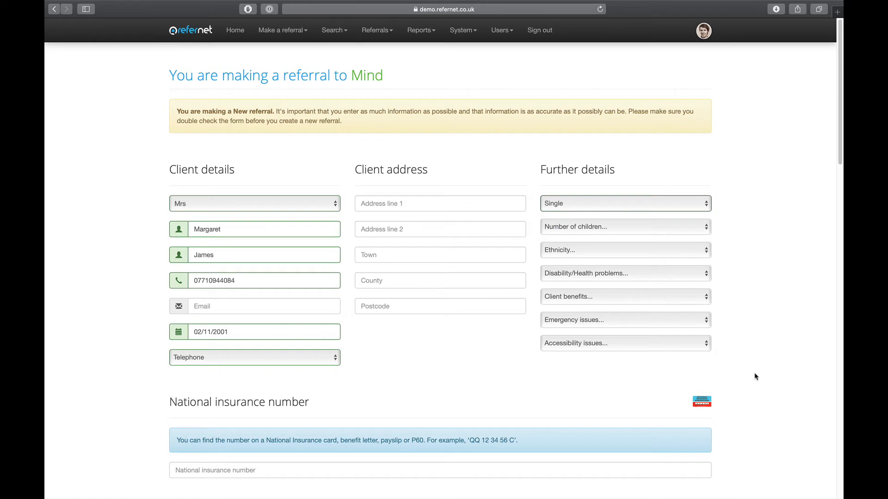
scroll(755, 376, down, 1)
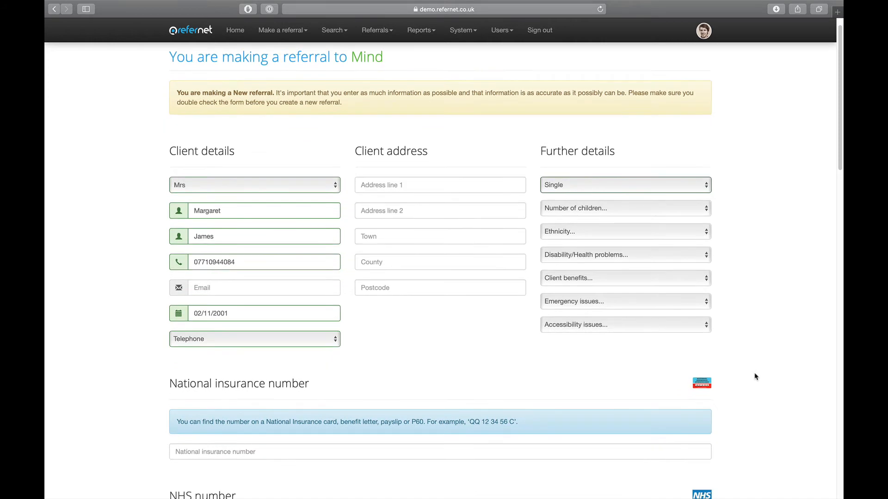
scroll(754, 375, down, 1)
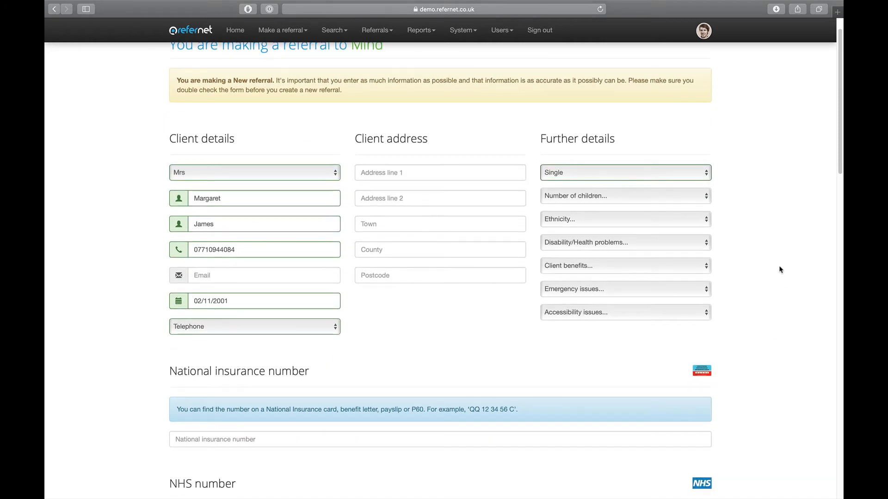
scroll(776, 254, down, 1)
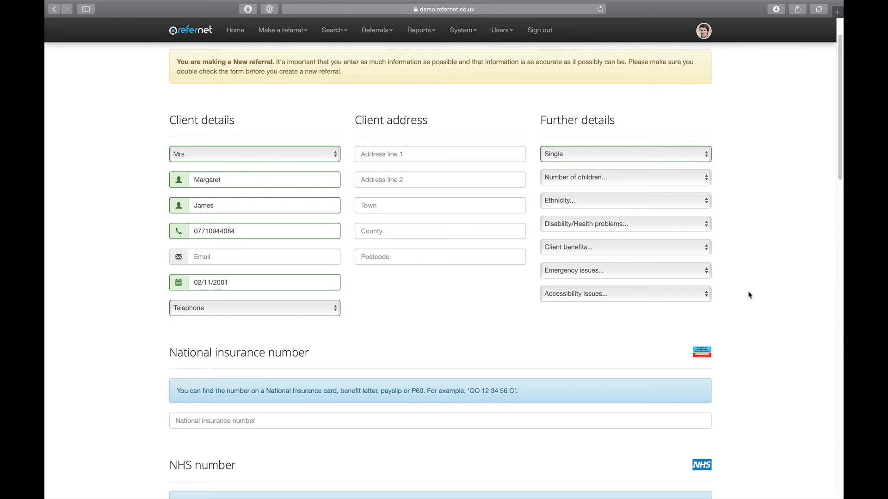
scroll(755, 314, down, 1)
scroll(755, 314, down, 3)
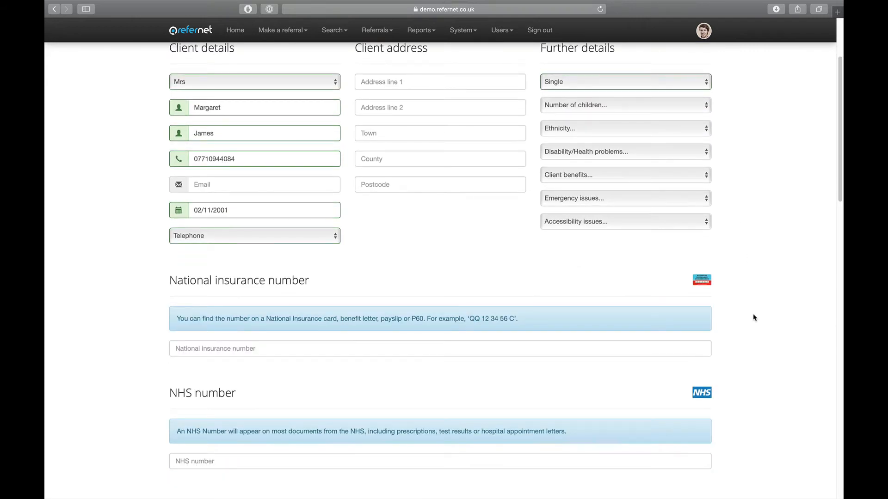
scroll(754, 317, down, 1)
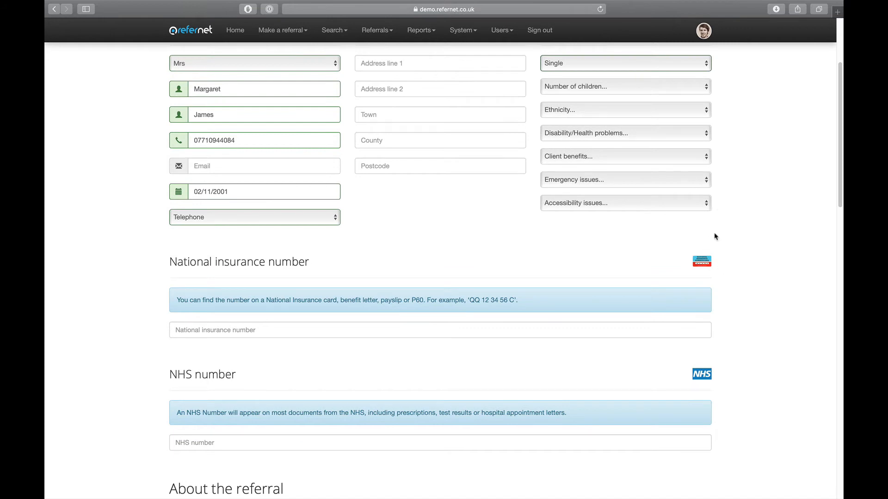
scroll(754, 364, down, 2)
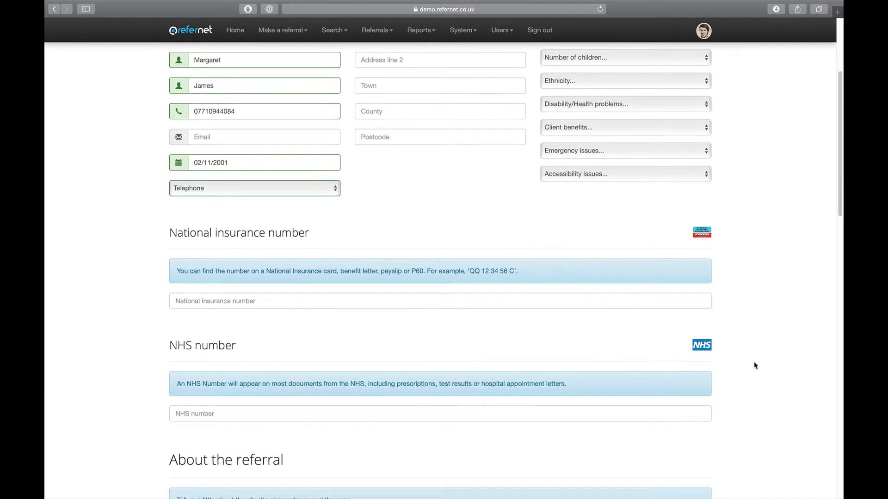
scroll(754, 366, down, 3)
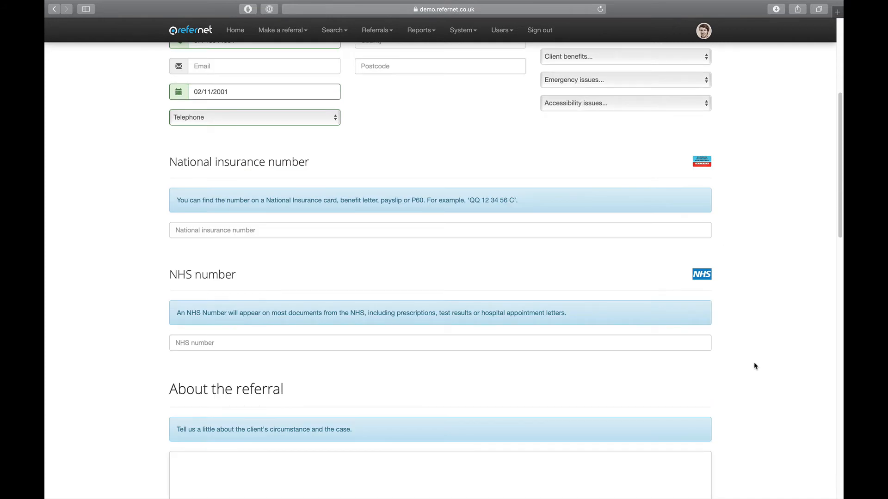
- Describe the client's circumstances in About the referral as needing debt advice
scroll(754, 367, down, 9)
click(351, 242)
text(Margaret )
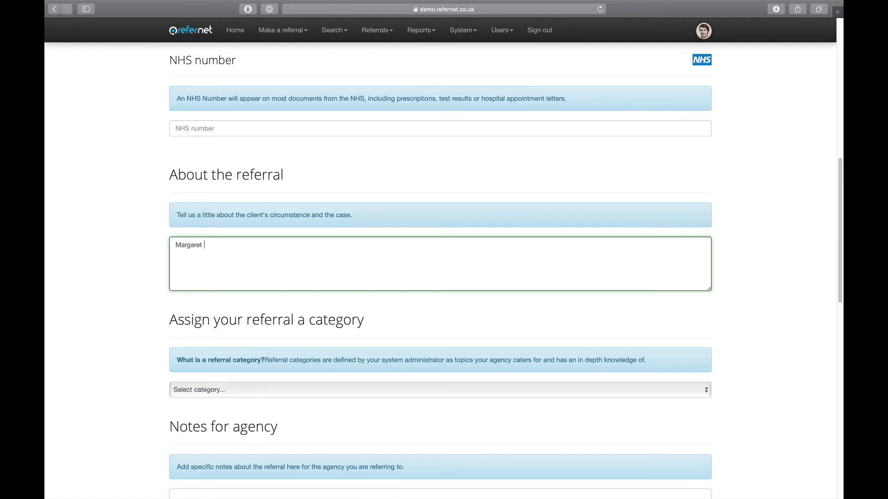
text(needs debt advic)
click(494, 410)
scroll(504, 420, down, 1)
scroll(506, 421, down, 5)
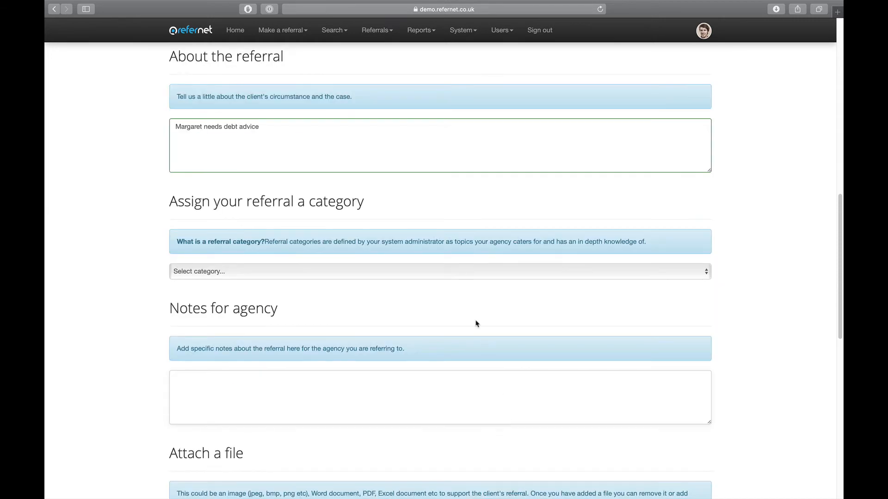
- Set the referral category to Debt advice
click(456, 274)
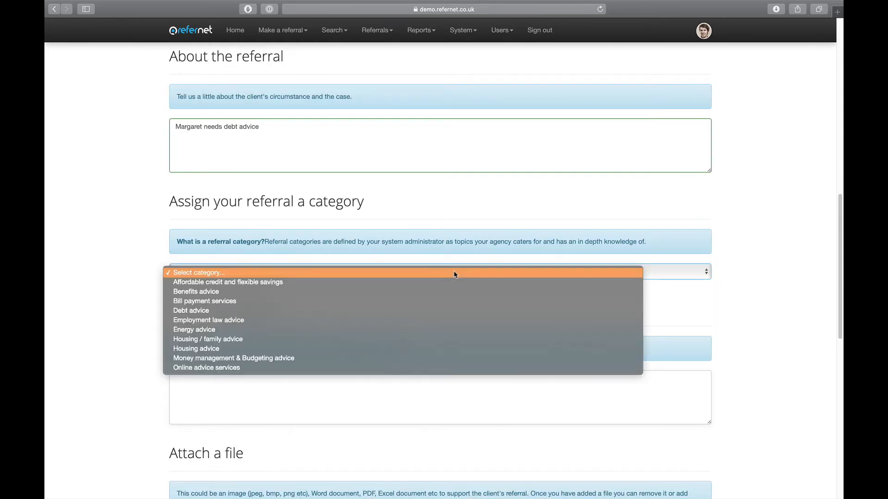
click(287, 315)
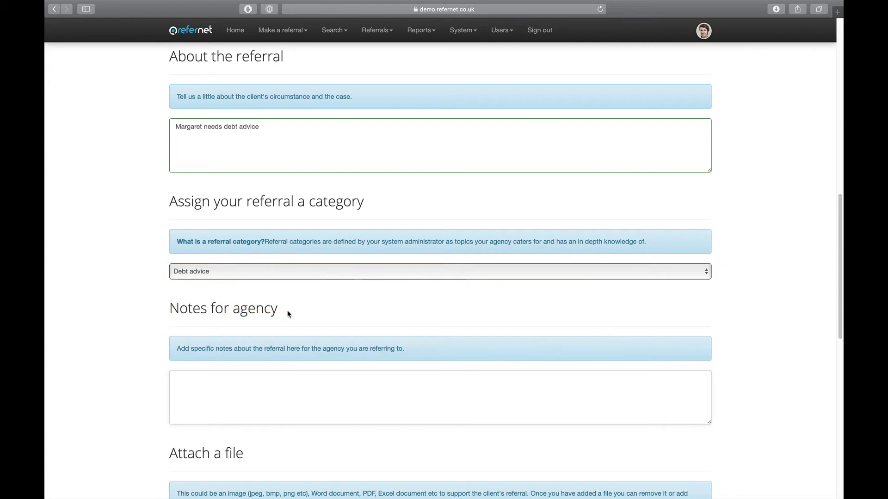
scroll(600, 339, down, 2)
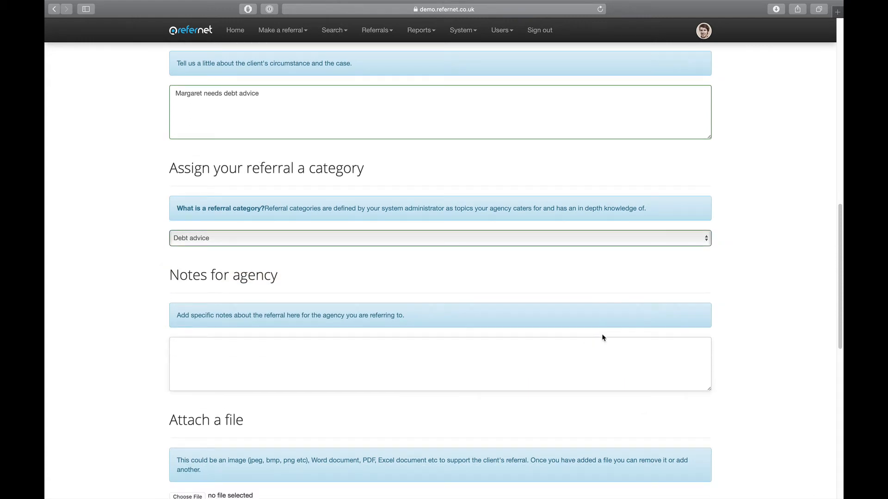
scroll(536, 279, down, 1)
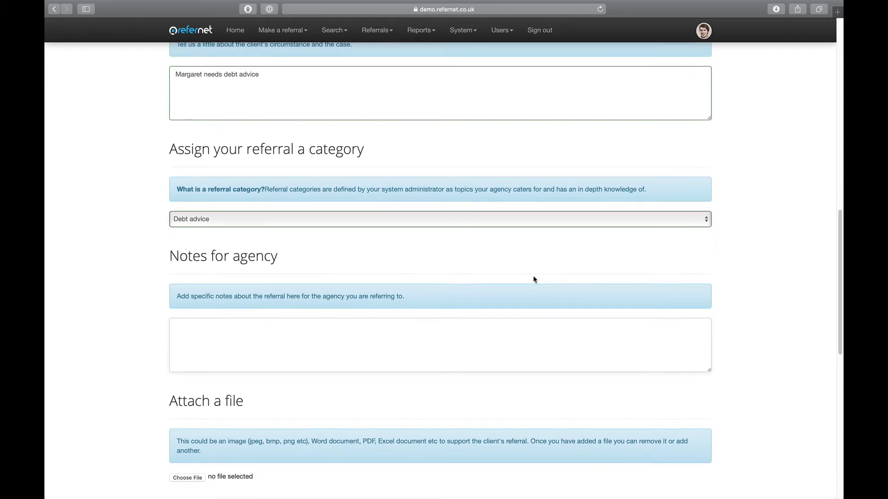
- Write a Notes for agency message asking the contact to take this customer on
click(525, 333)
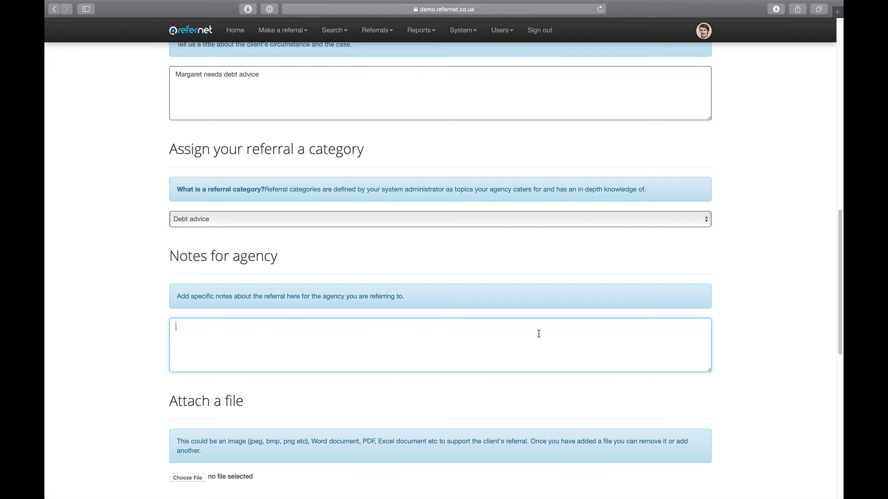
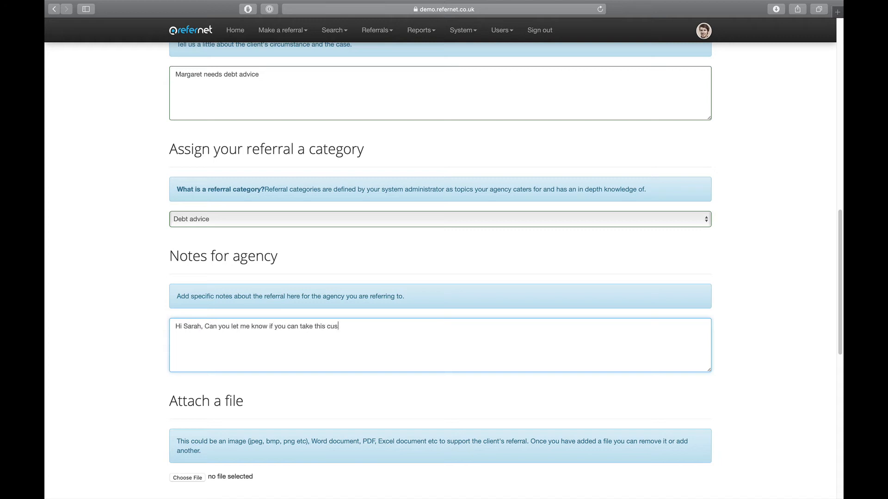
scroll(576, 335, down, 5)
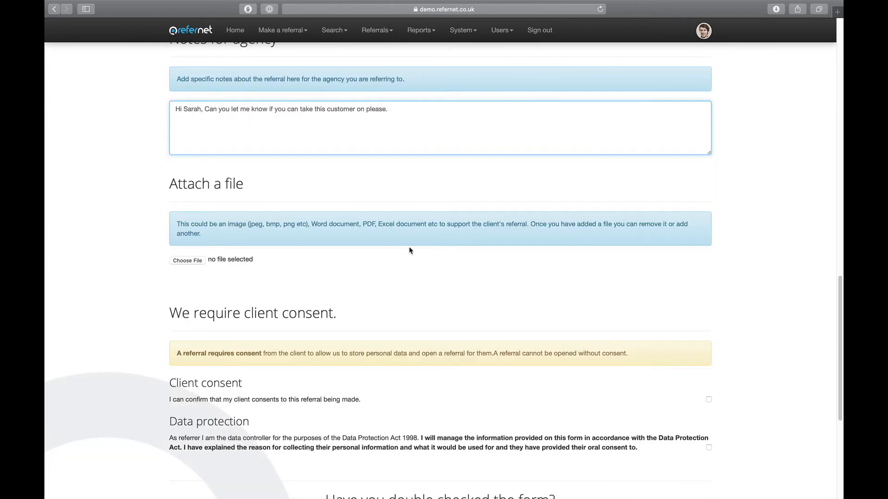
- Tick the Client consent and Data protection checkboxes at the bottom of the form
scroll(402, 288, down, 1)
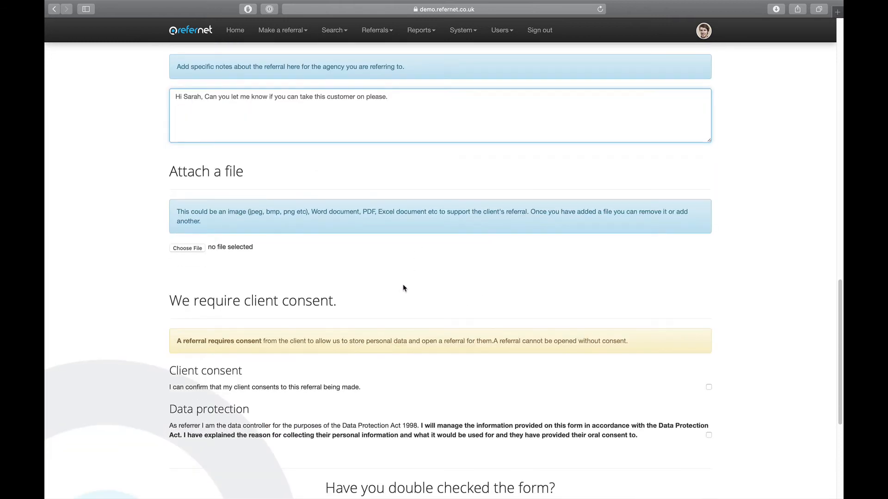
scroll(416, 271, down, 1)
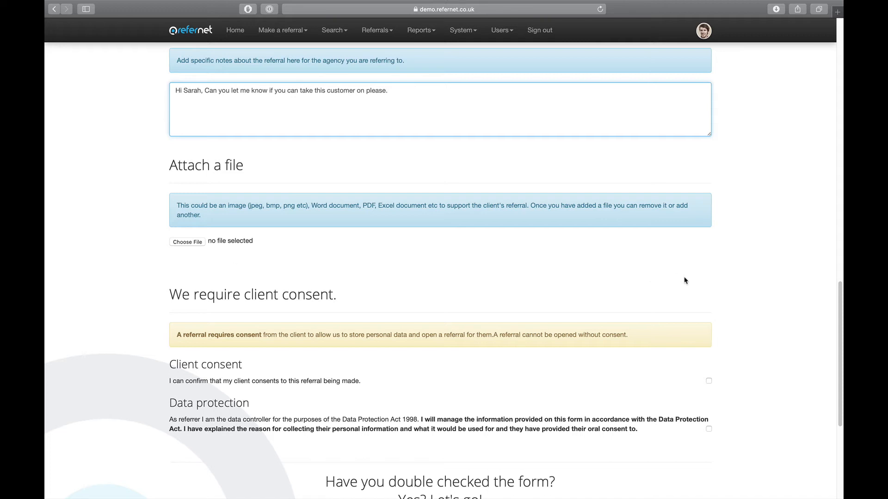
scroll(687, 281, down, 1)
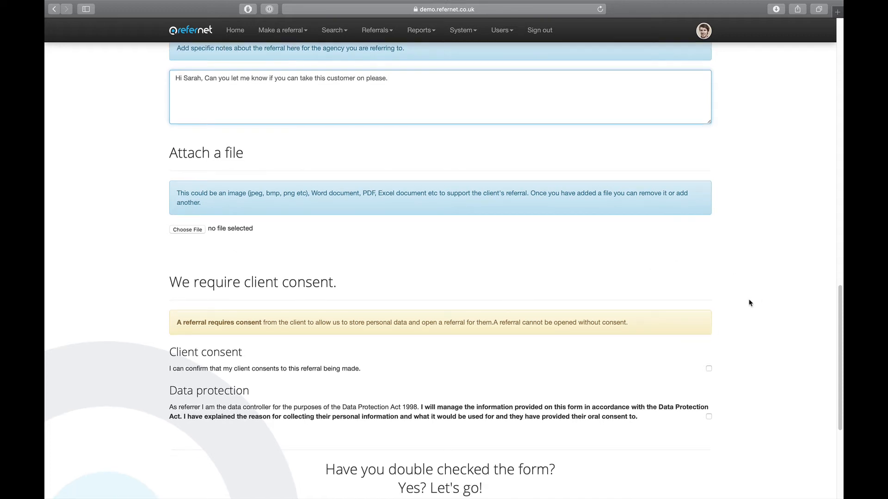
scroll(732, 353, down, 2)
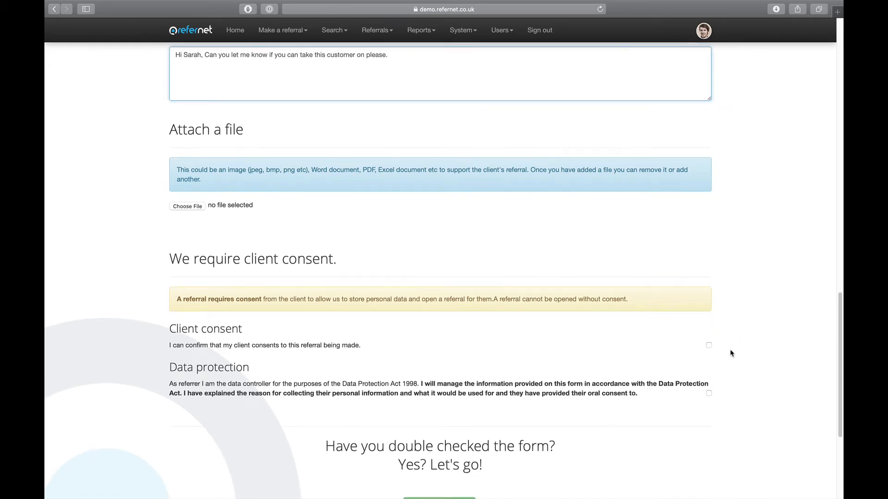
click(708, 345)
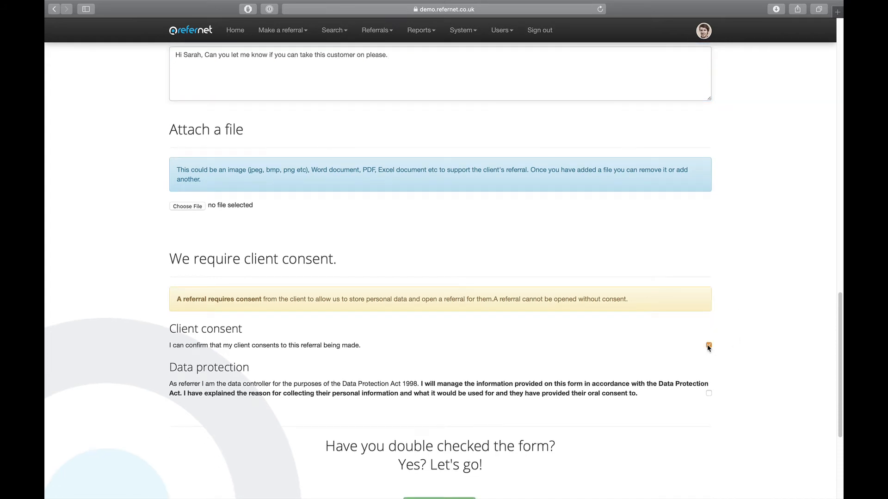
click(709, 394)
scroll(735, 396, down, 3)
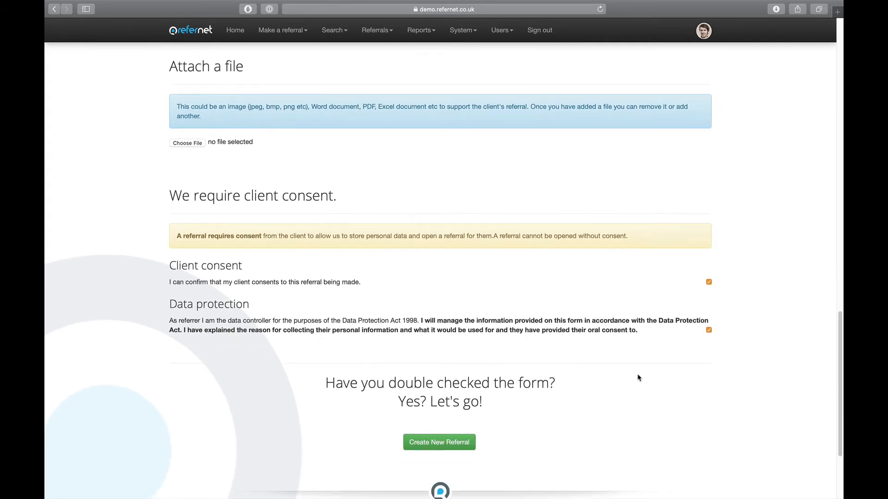
scroll(621, 416, down, 2)
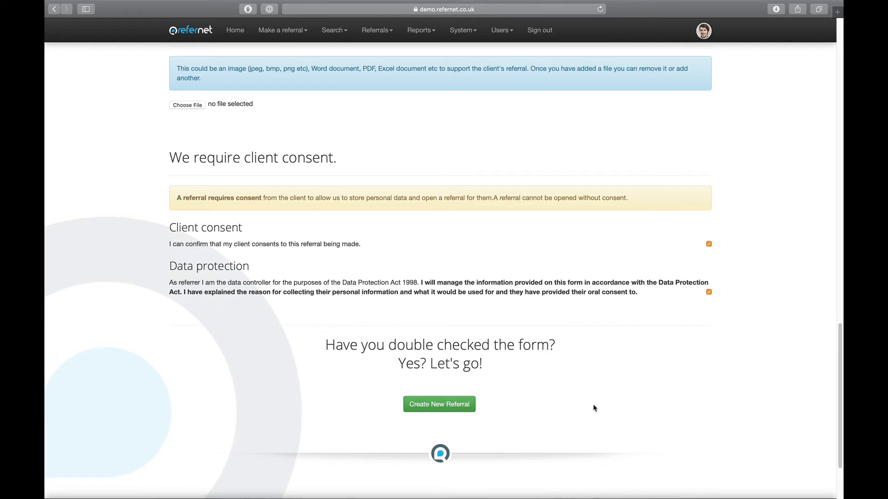
- Create the referral, check it among the five open referrals, and sign out
click(452, 404)
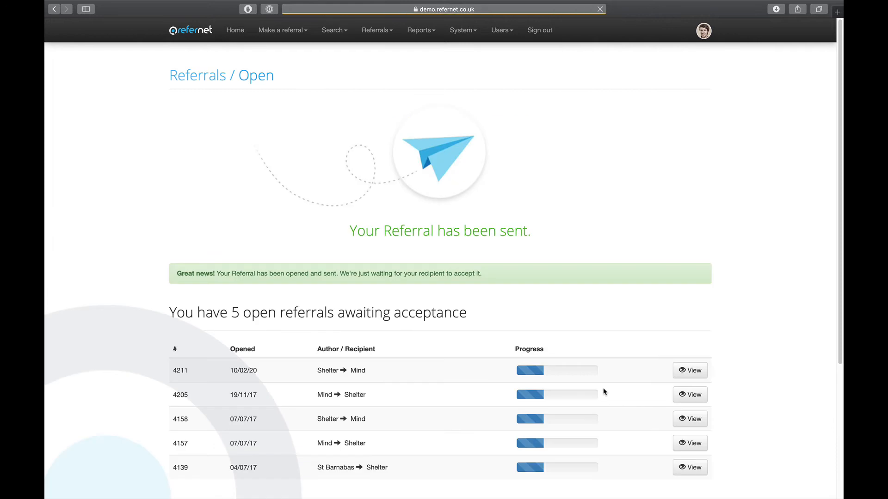
scroll(763, 288, down, 2)
scroll(761, 290, down, 2)
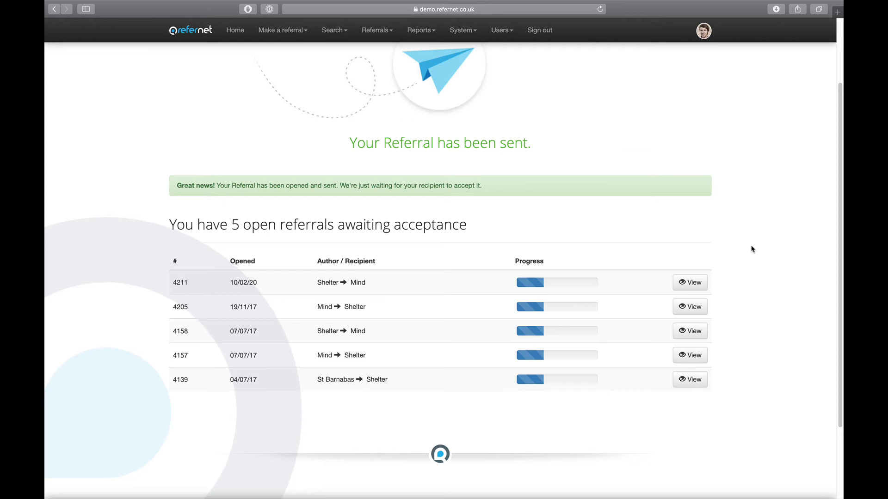
scroll(751, 250, up, 2)
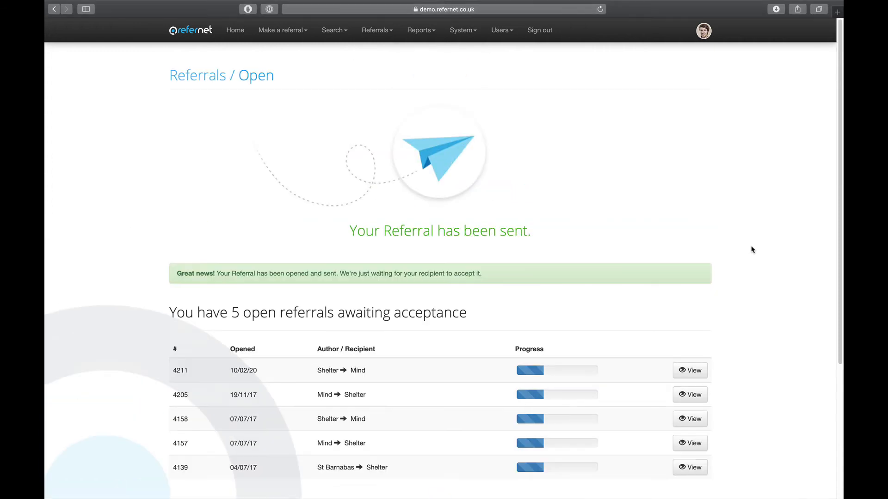
click(535, 34)
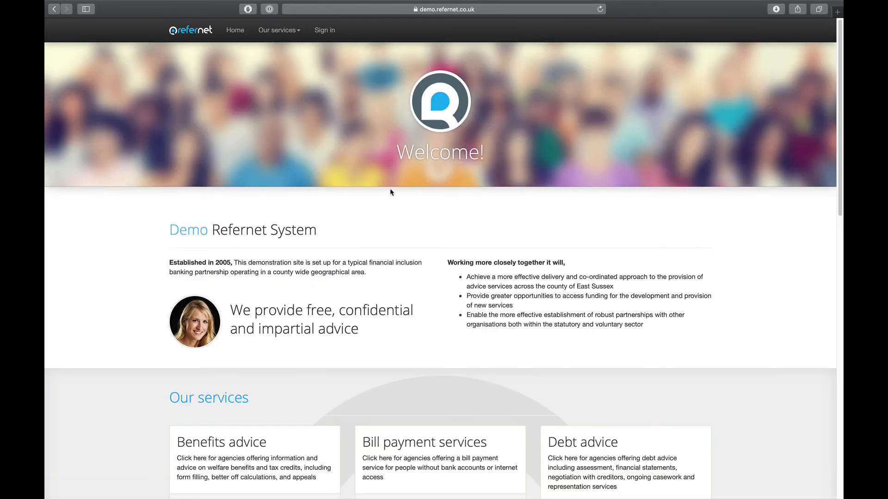
- Sign in as the Mind agency user and scroll down to the list of 12 referral updates
click(324, 30)
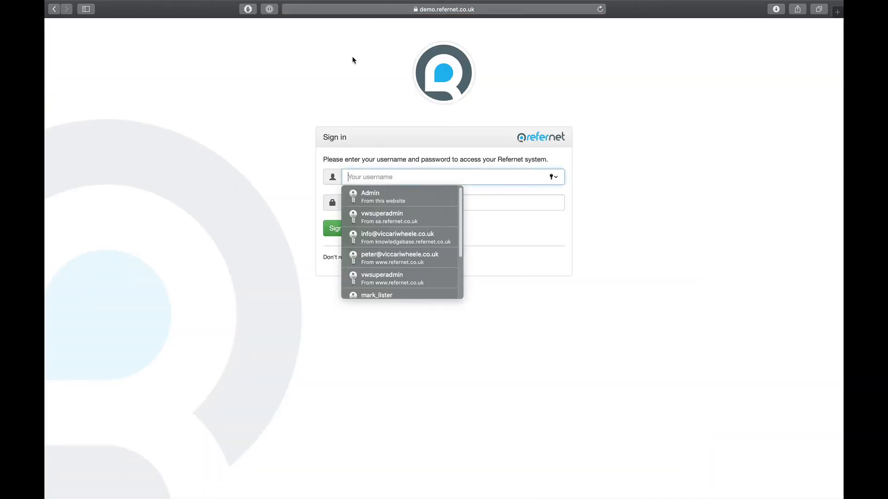
text(M)
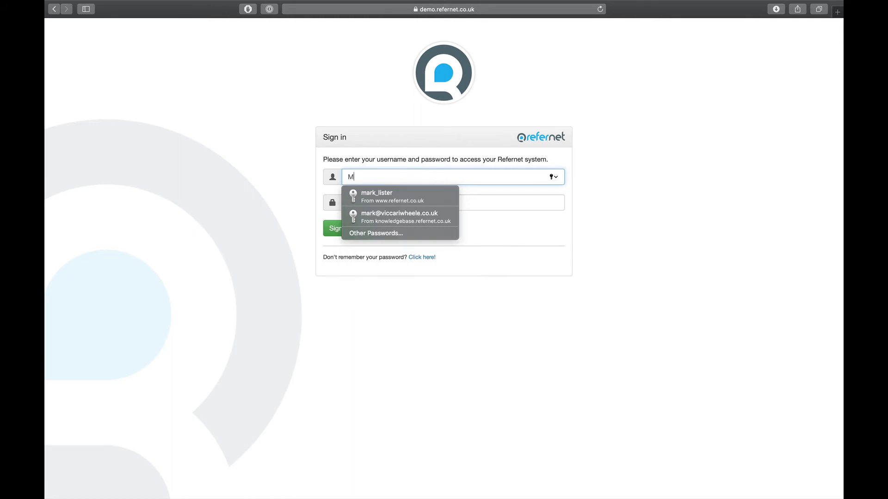
text(indMark)
key(Tab)
text(••)
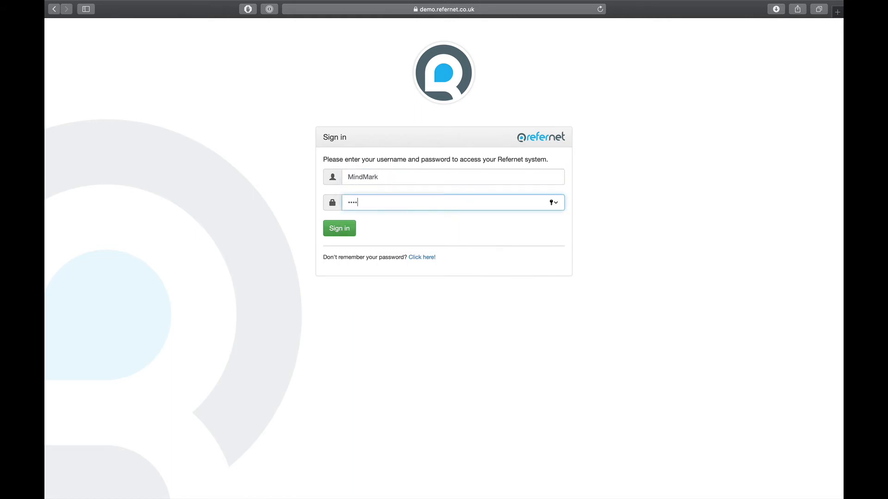
click(334, 228)
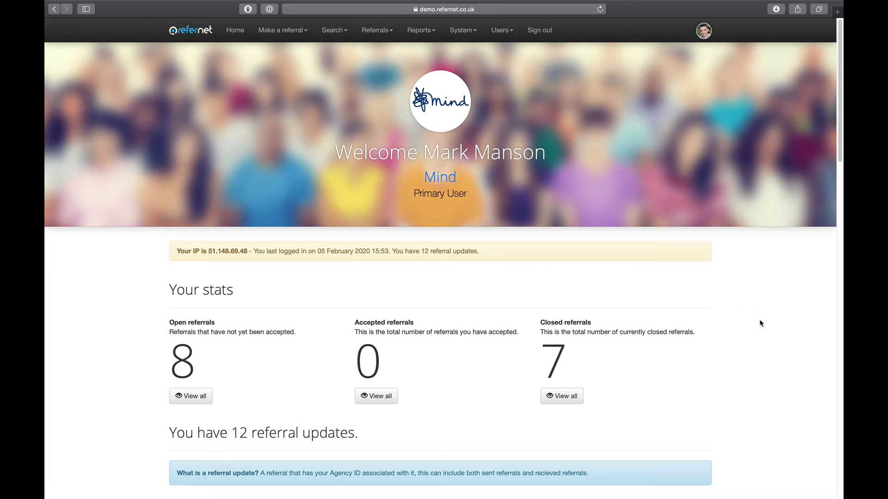
scroll(764, 329, down, 6)
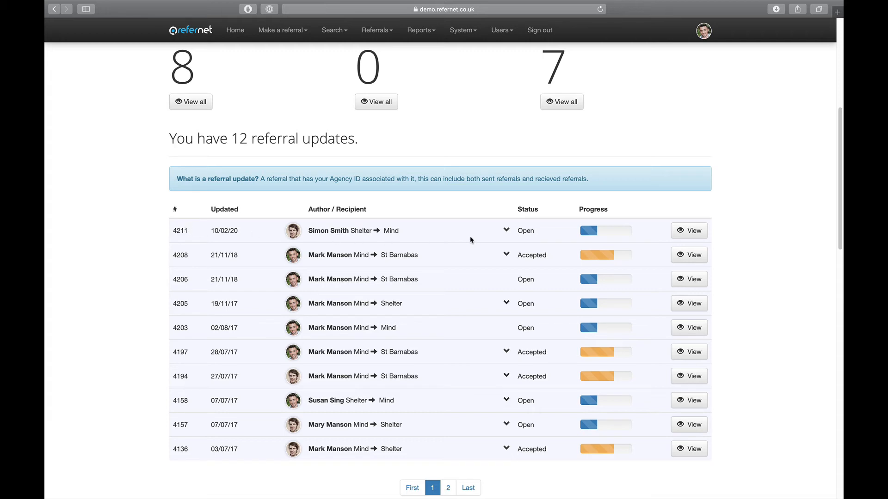
click(693, 230)
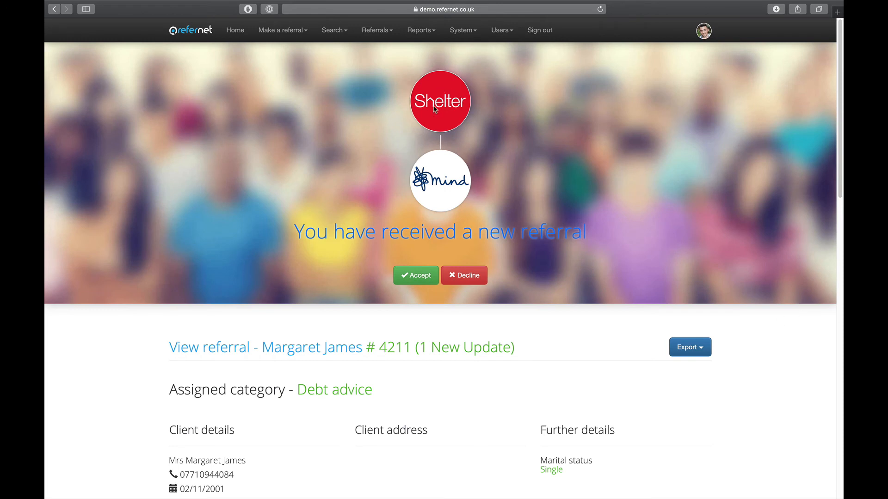
scroll(607, 279, down, 2)
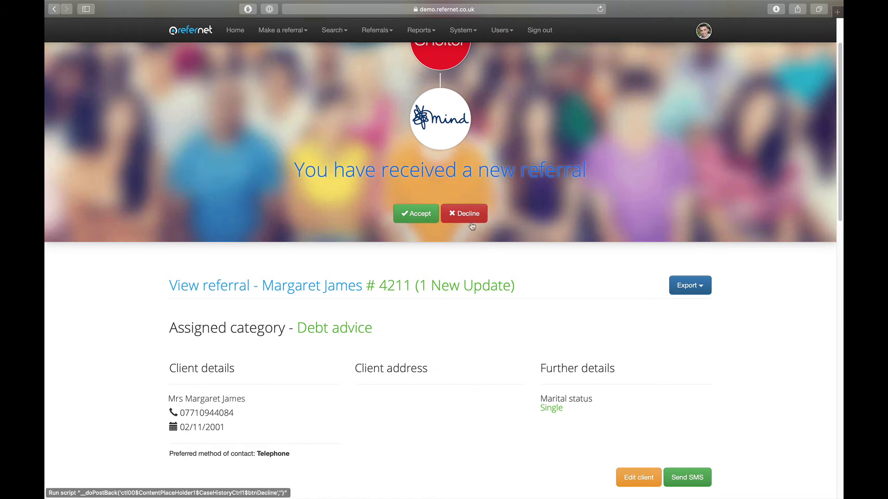
scroll(802, 314, down, 2)
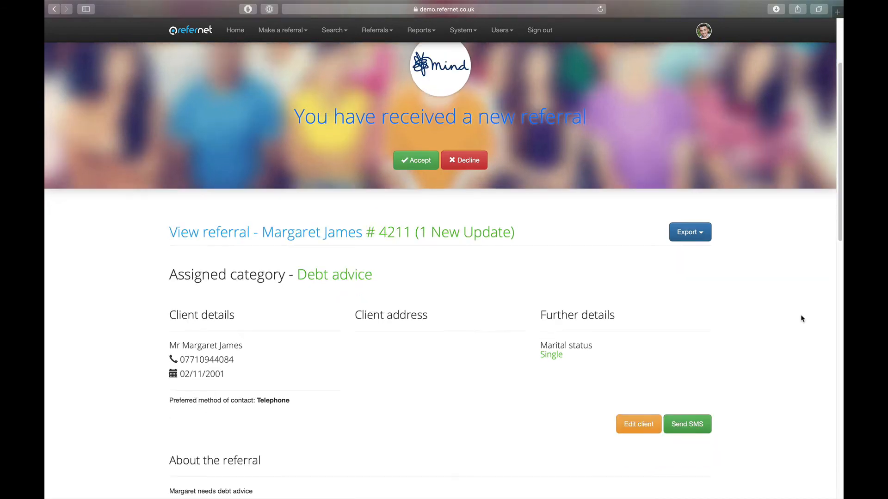
scroll(802, 319, down, 1)
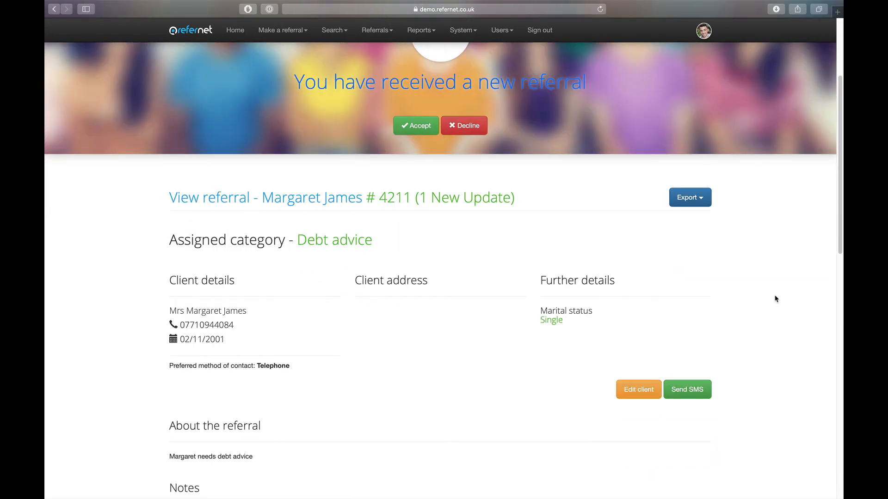
click(701, 199)
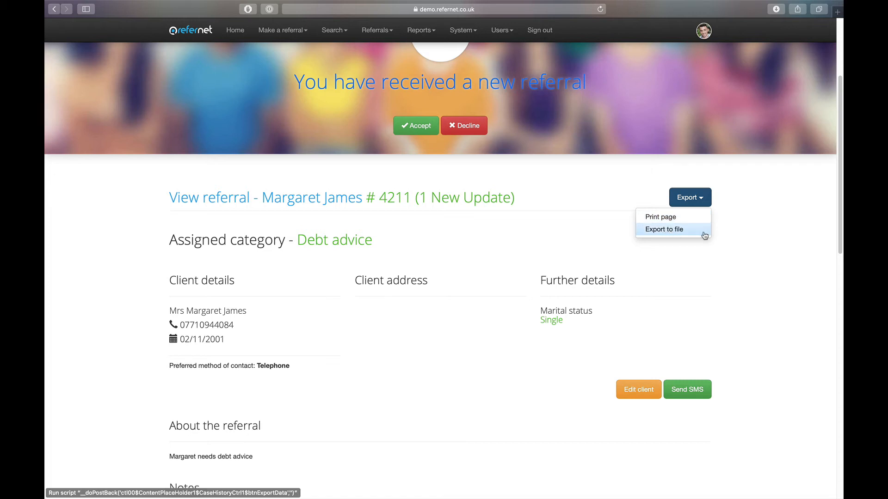
click(761, 239)
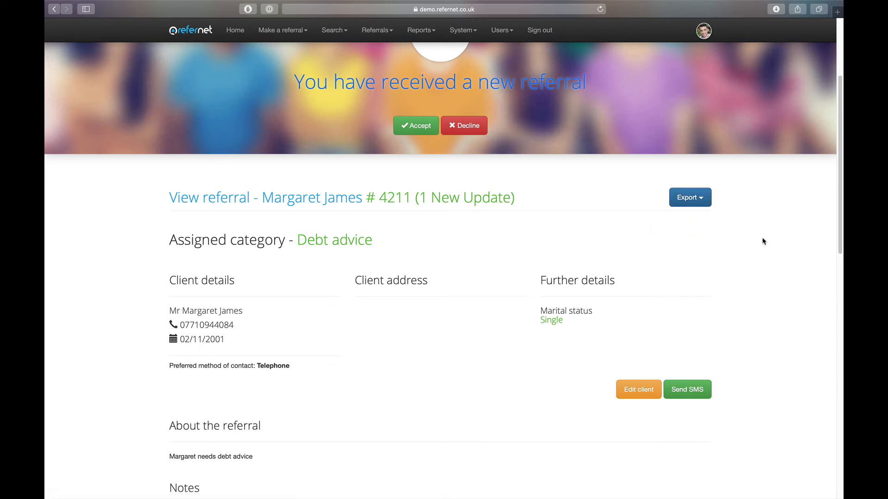
scroll(777, 269, down, 2)
scroll(785, 285, down, 2)
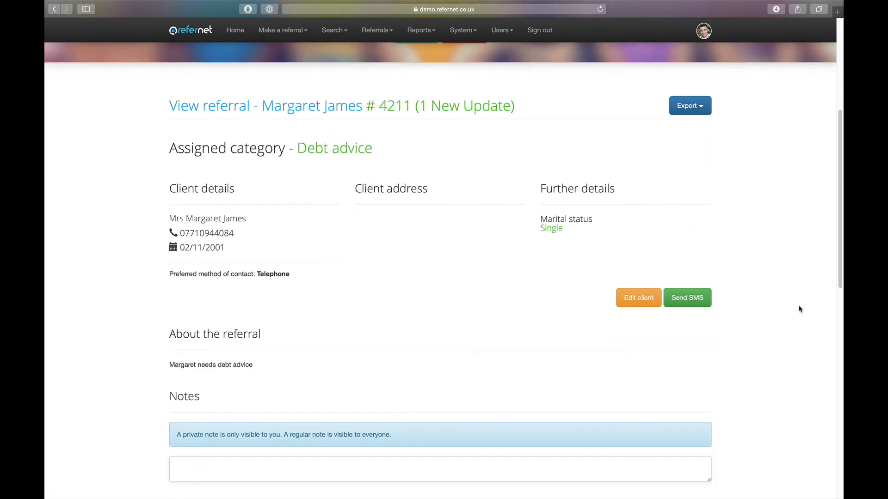
click(687, 299)
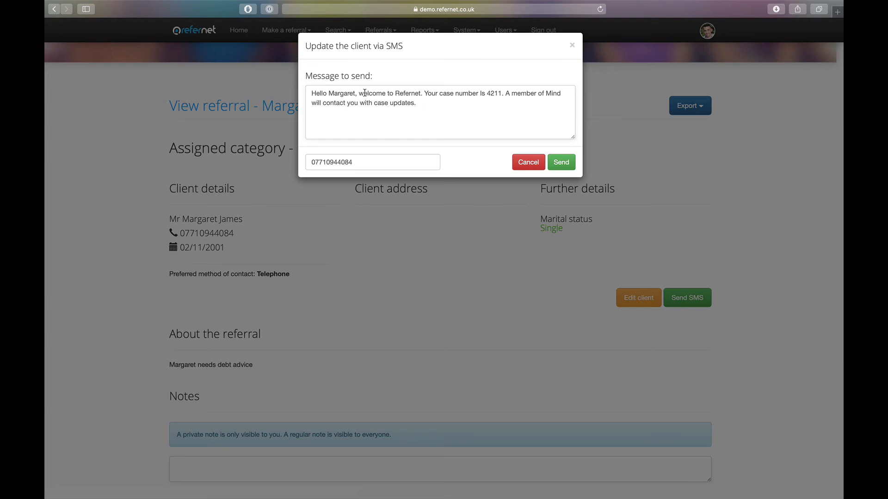
click(569, 163)
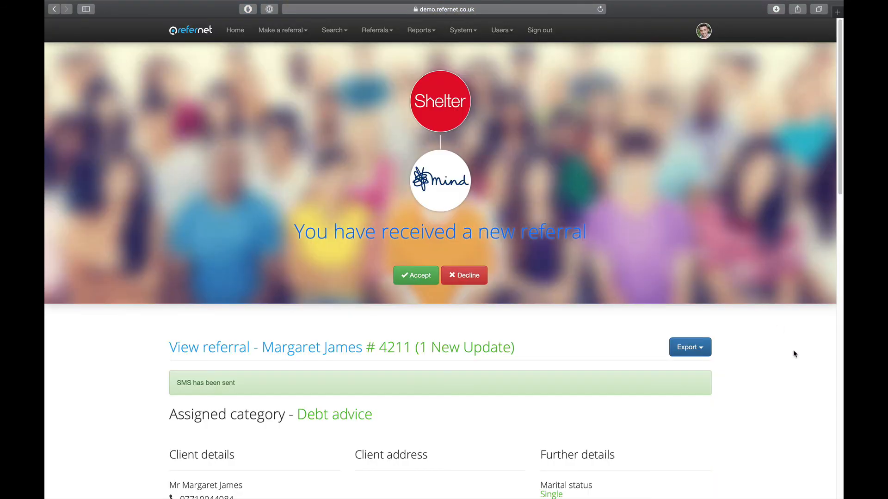
scroll(790, 366, down, 5)
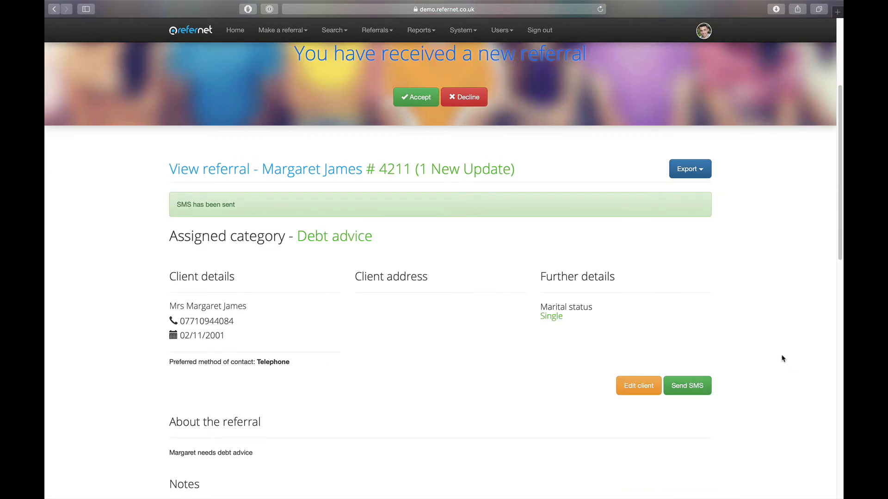
scroll(782, 358, down, 6)
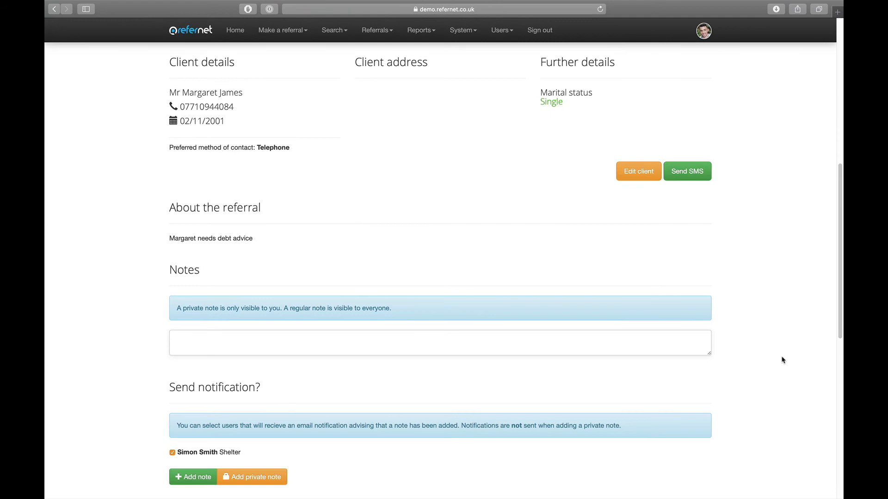
scroll(782, 360, down, 2)
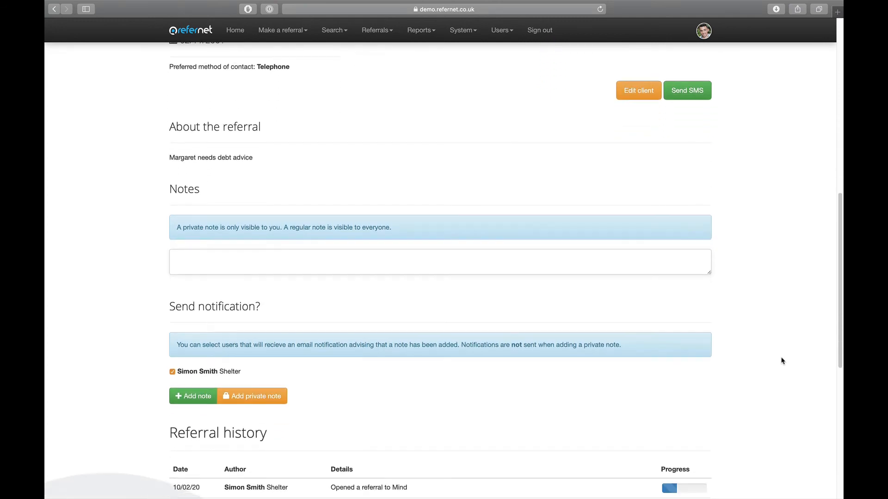
scroll(712, 311, down, 3)
click(323, 154)
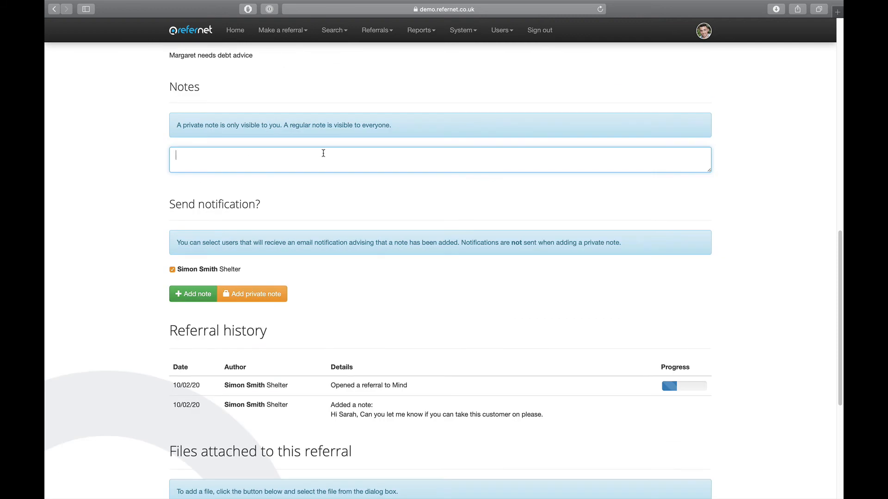
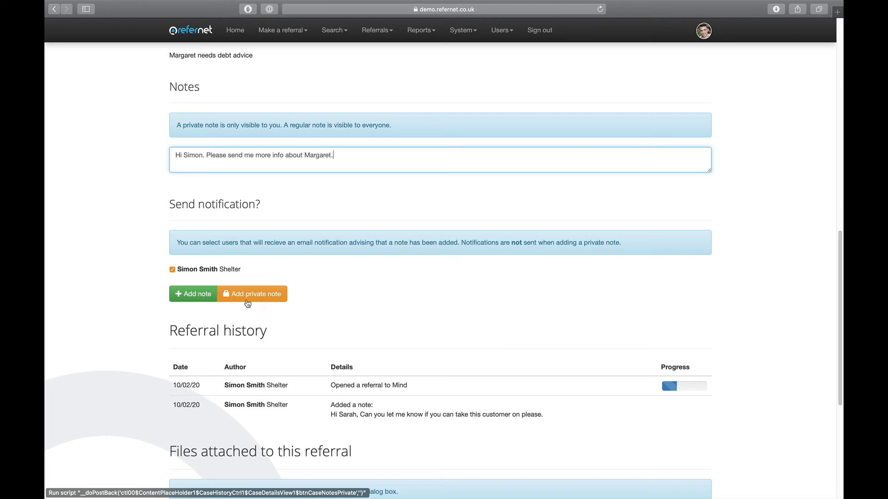
click(193, 295)
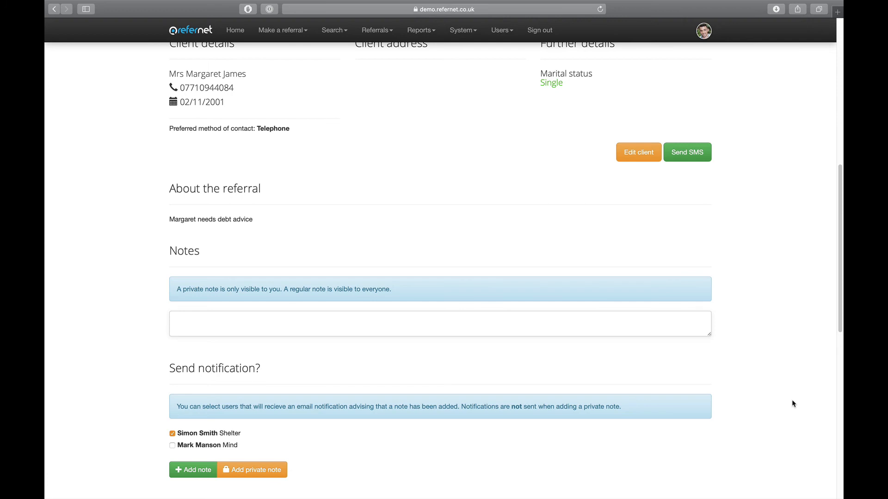
scroll(793, 404, down, 6)
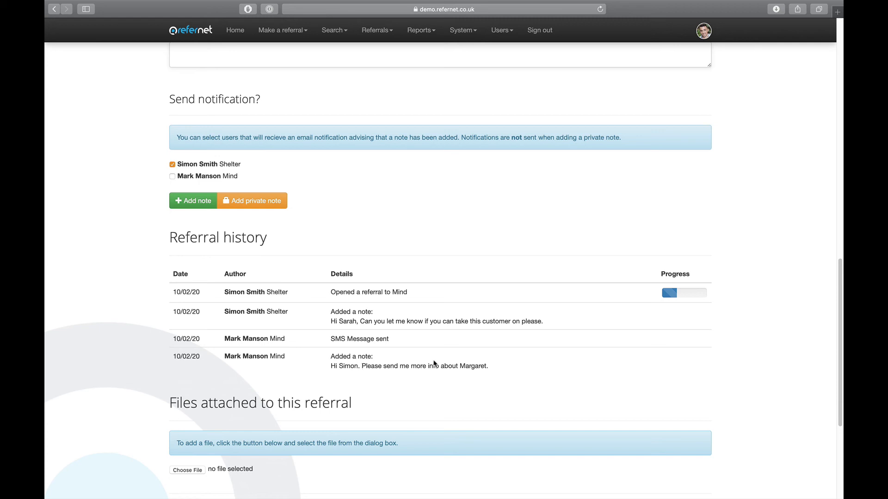
scroll(527, 372, down, 1)
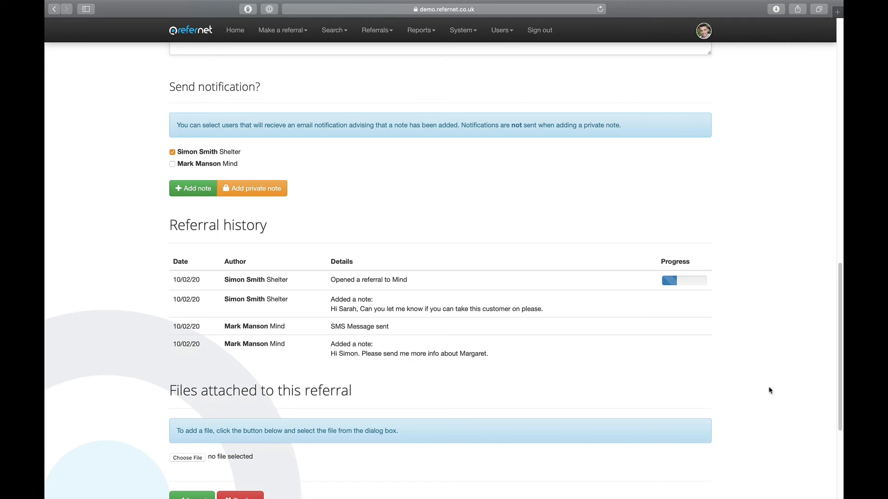
scroll(769, 391, down, 2)
scroll(770, 390, down, 1)
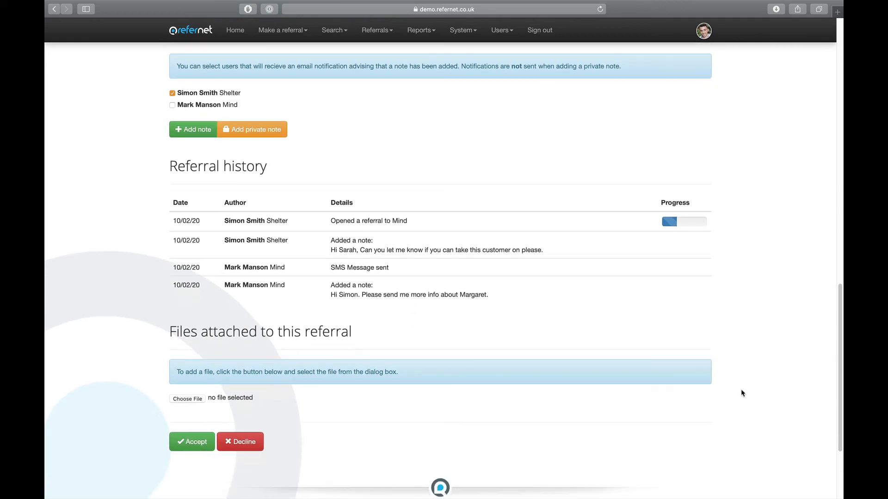
scroll(736, 406, down, 1)
scroll(736, 406, down, 1)
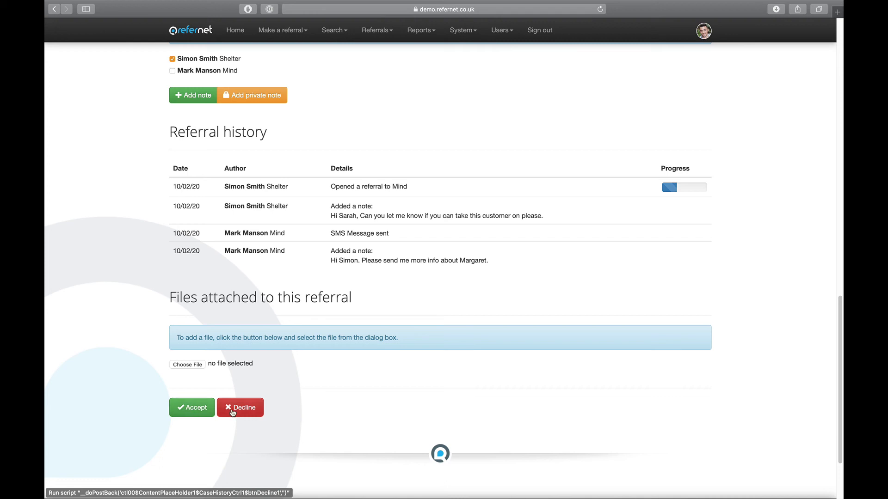
click(196, 411)
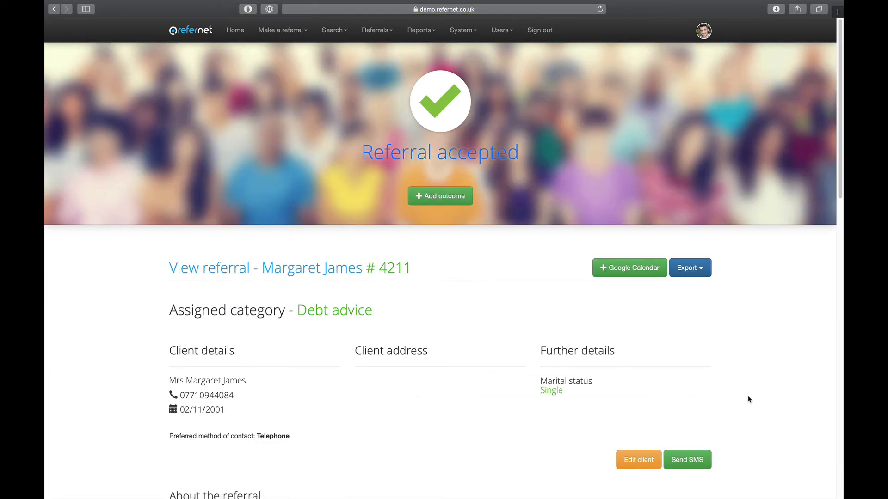
scroll(756, 402, down, 3)
scroll(757, 402, down, 10)
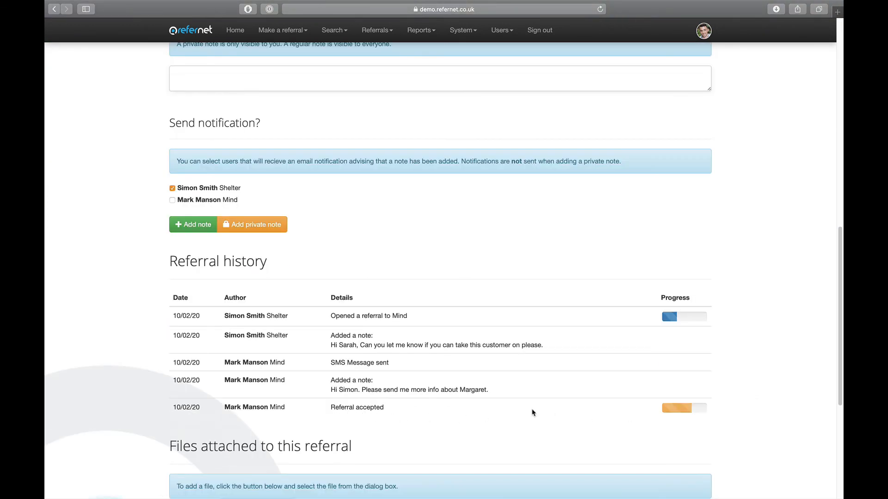
scroll(756, 340, down, 2)
scroll(757, 343, down, 3)
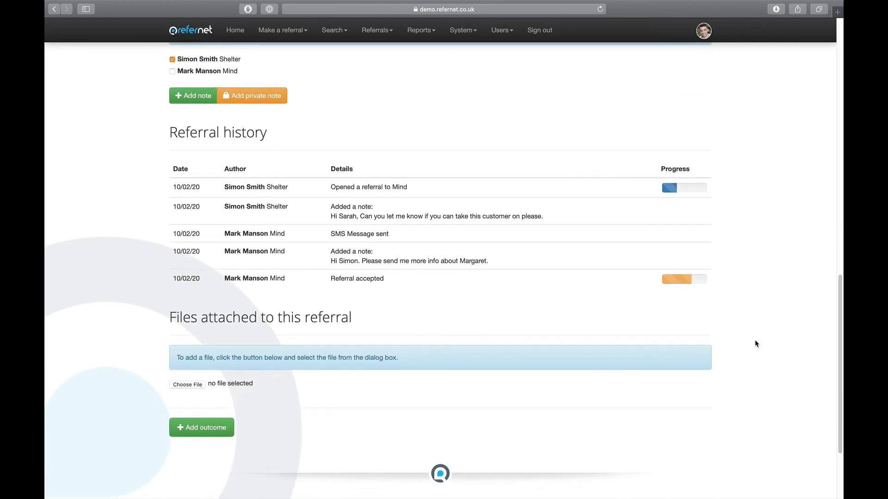
scroll(302, 445, down, 2)
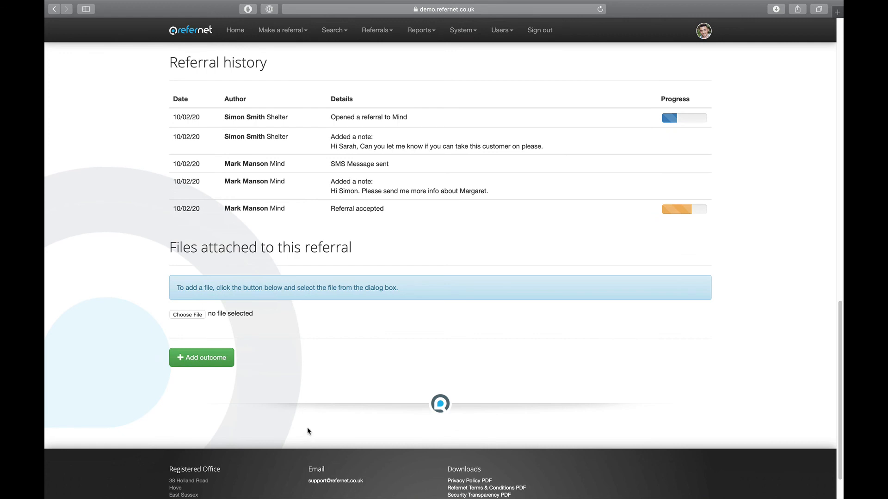
click(204, 356)
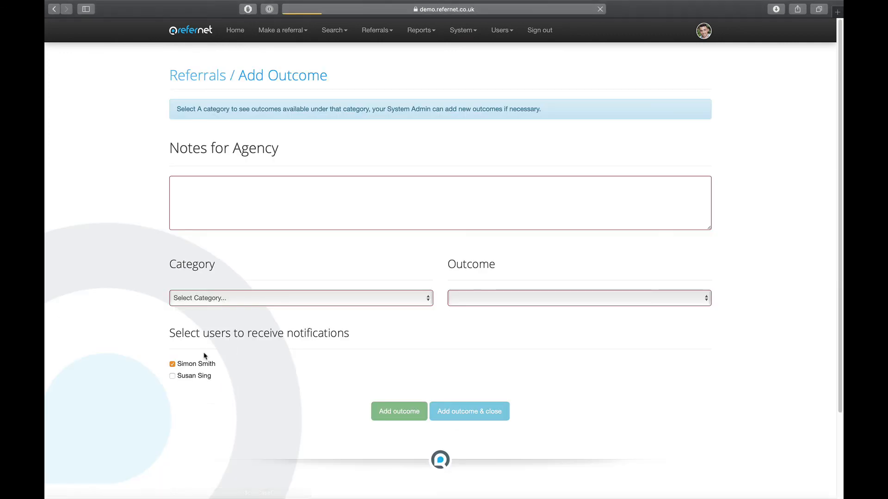
- Record outcome 'Creditor action stopped, suspended or prevented' under Debt advice with a note, notifying both users, then close
click(224, 200)
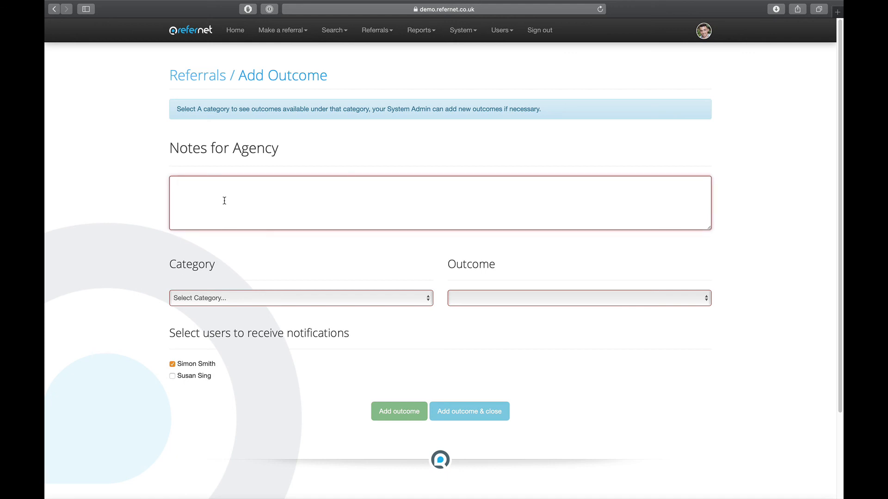
text(We helped Margaret)
click(246, 299)
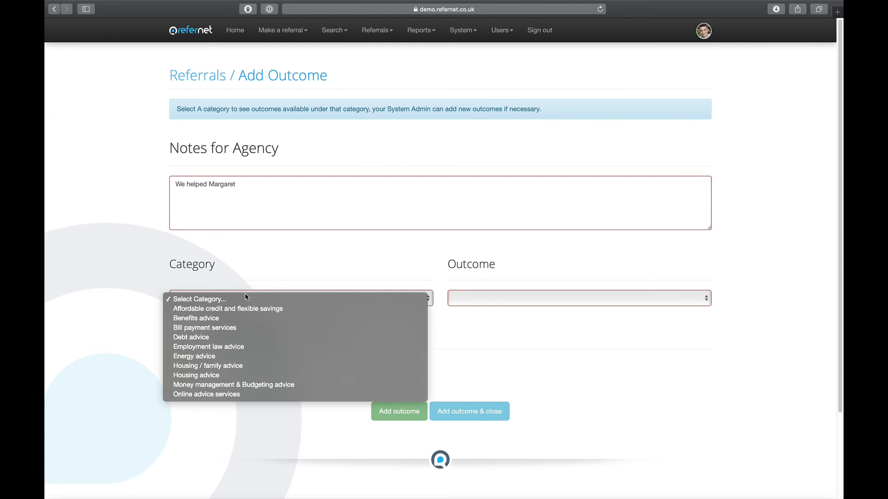
click(248, 338)
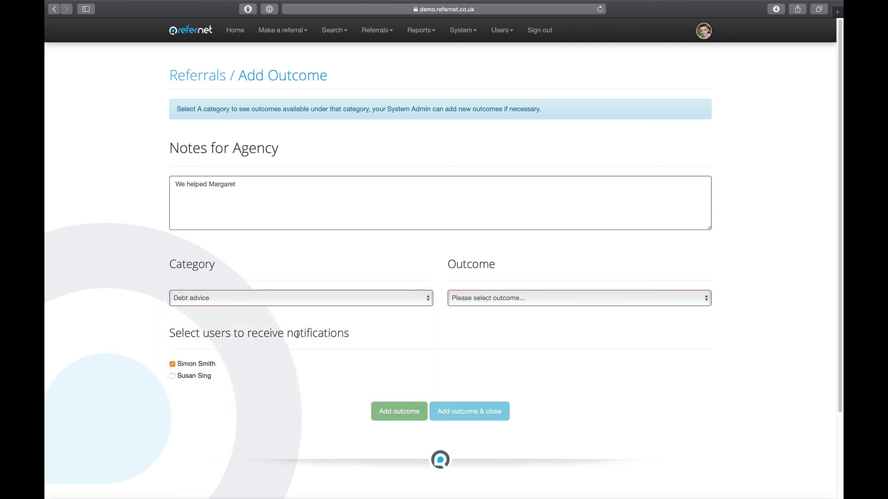
click(542, 300)
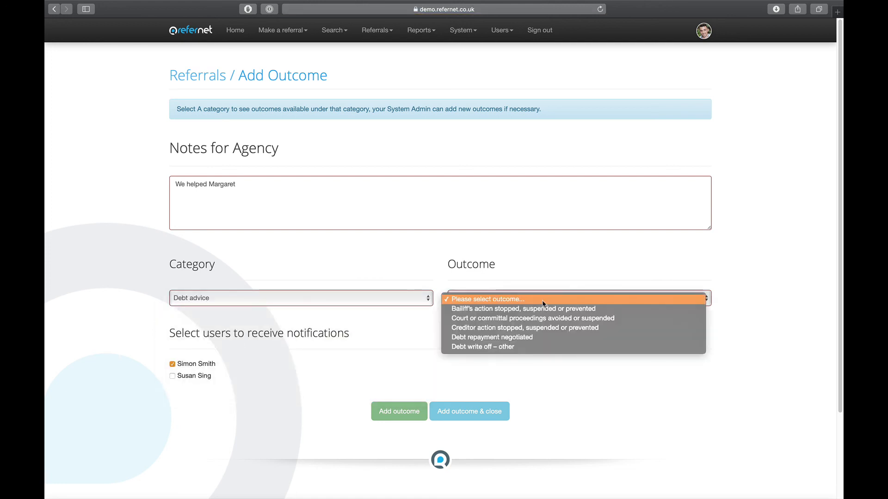
click(552, 330)
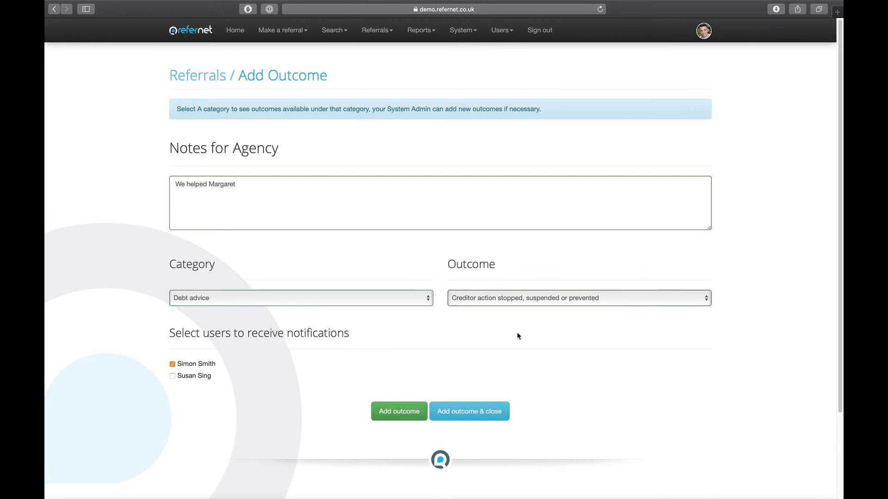
click(173, 377)
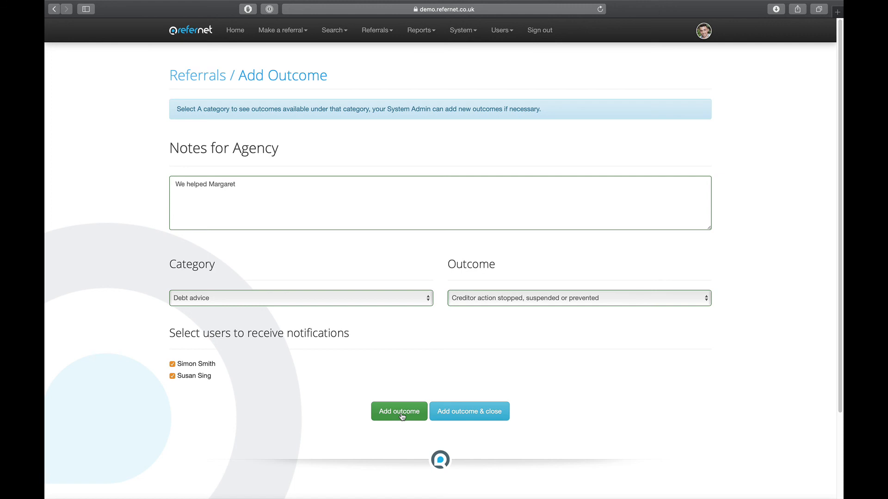
click(465, 416)
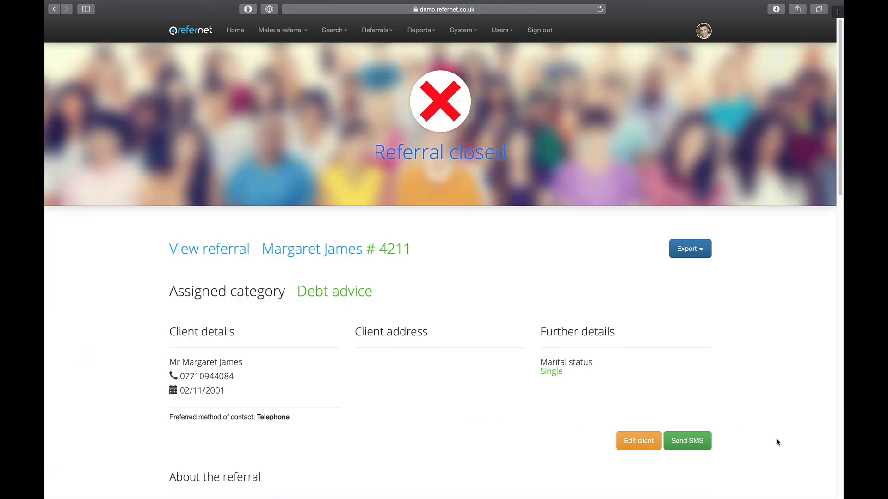
scroll(777, 442, down, 3)
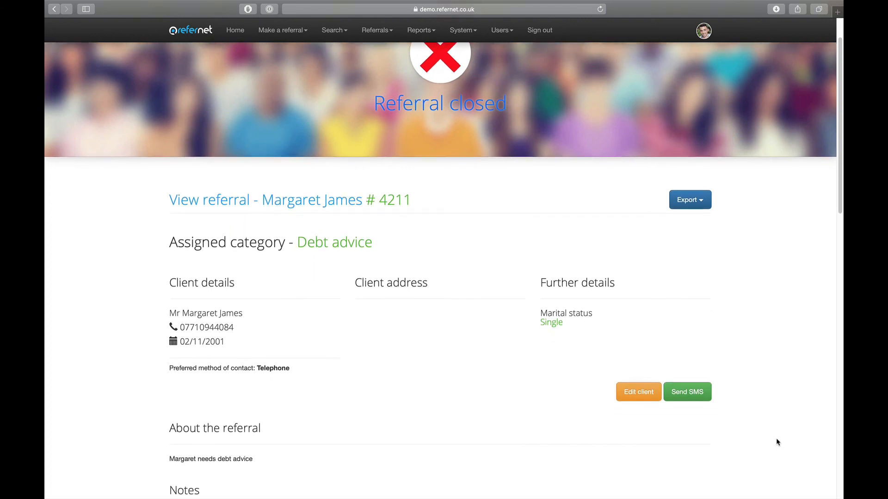
scroll(777, 442, down, 1)
scroll(776, 443, down, 2)
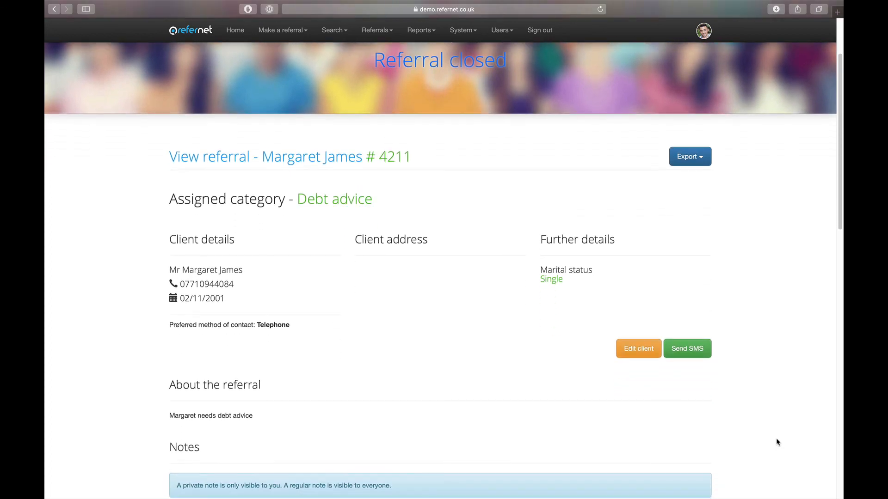
scroll(777, 443, down, 10)
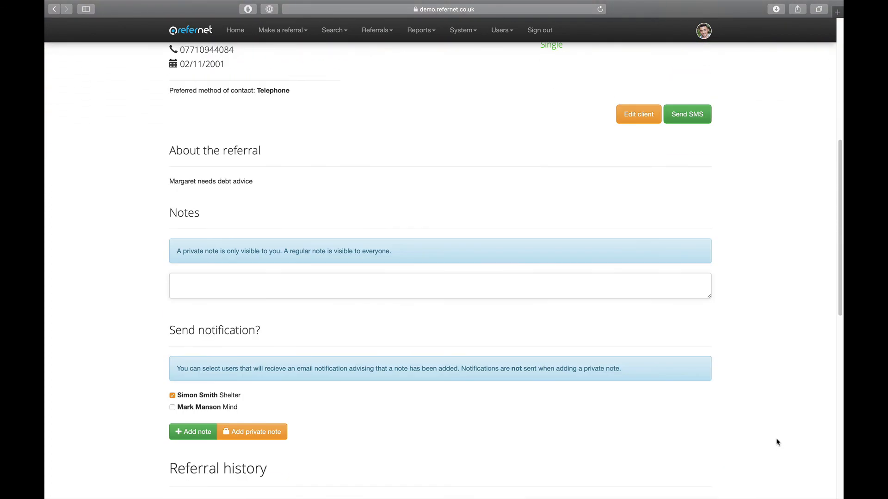
scroll(777, 443, down, 9)
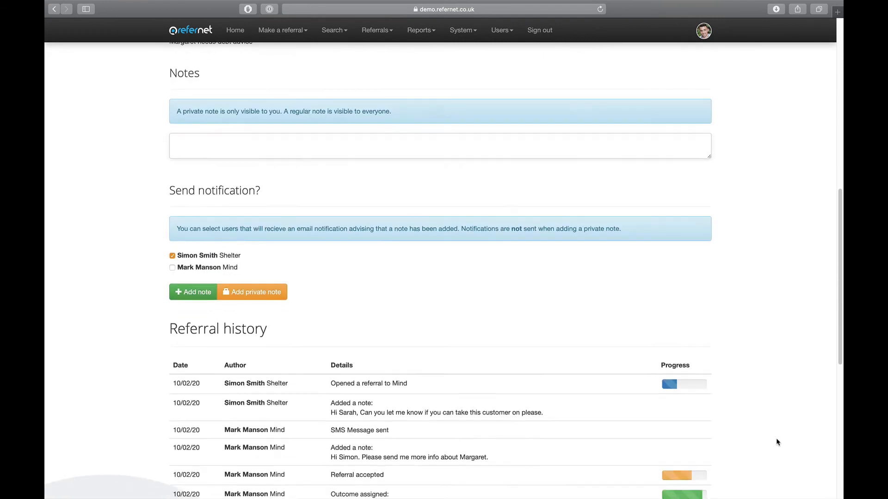
scroll(777, 442, down, 5)
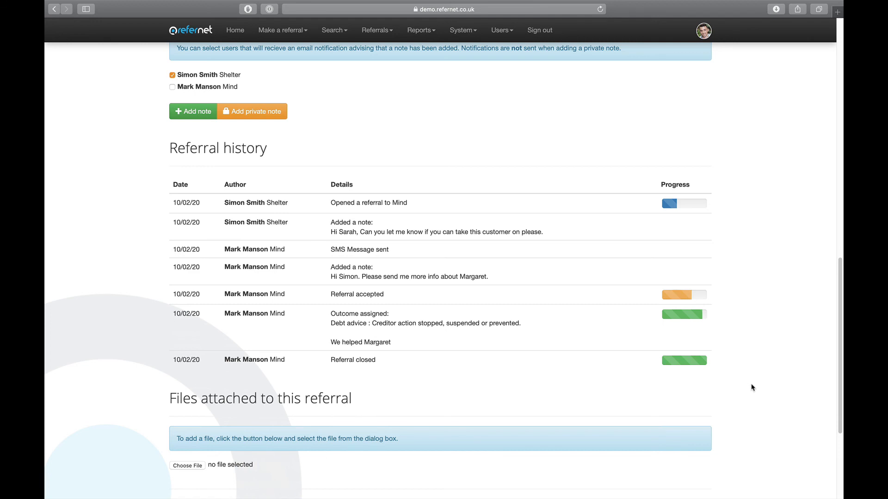
scroll(766, 409, down, 7)
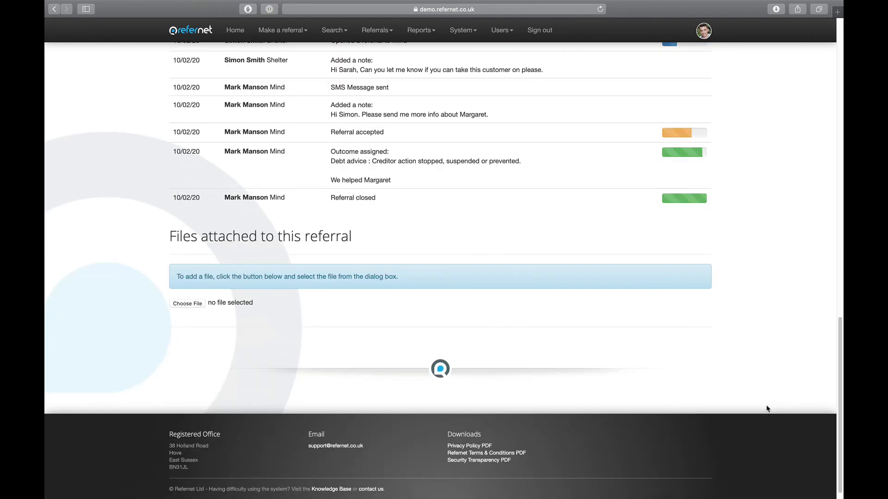